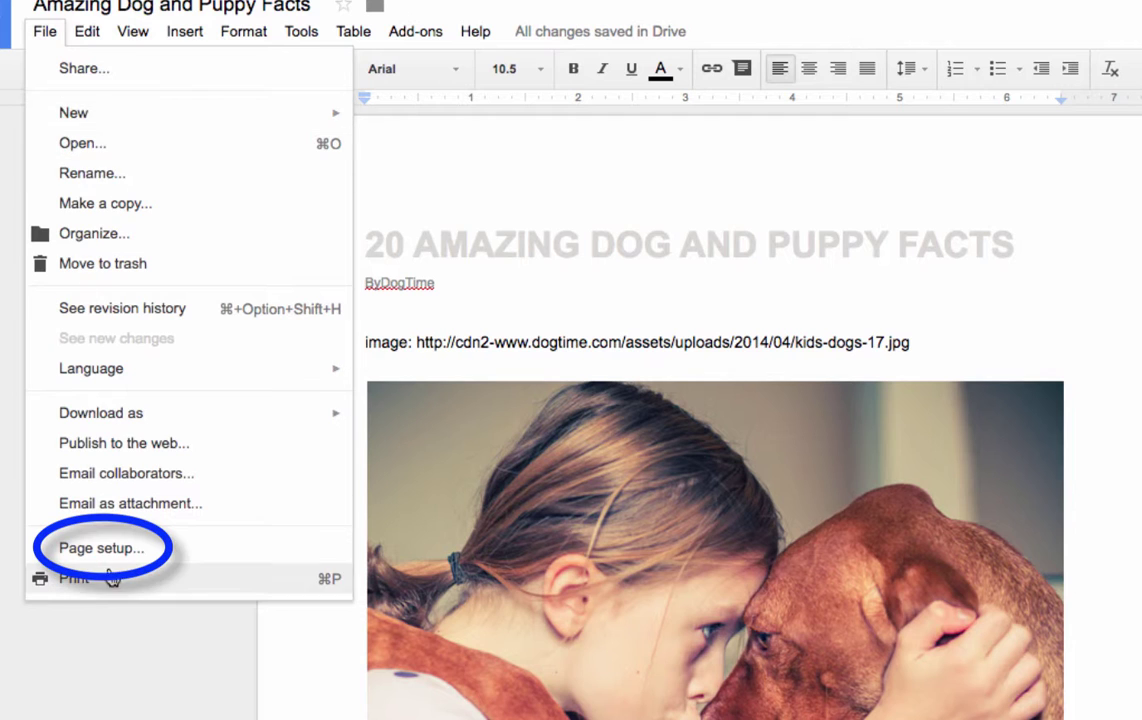
Review the page setup options and the page color palette, and close the dialog without changing anything.
click(107, 553)
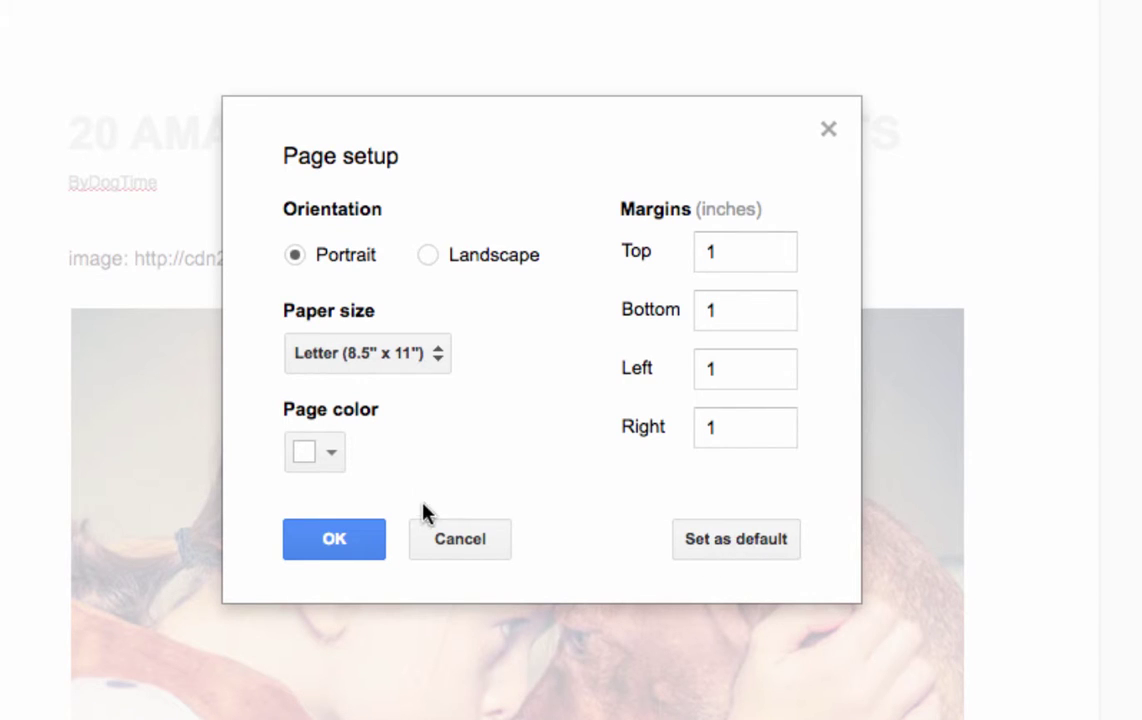
click(331, 456)
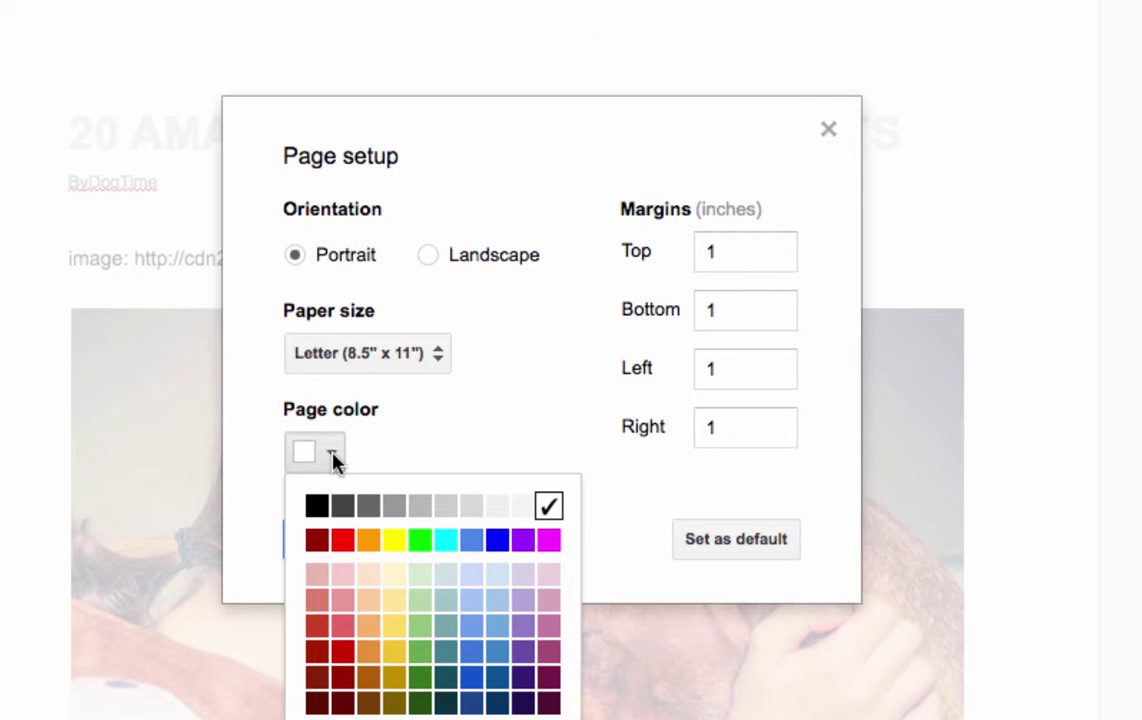
click(527, 402)
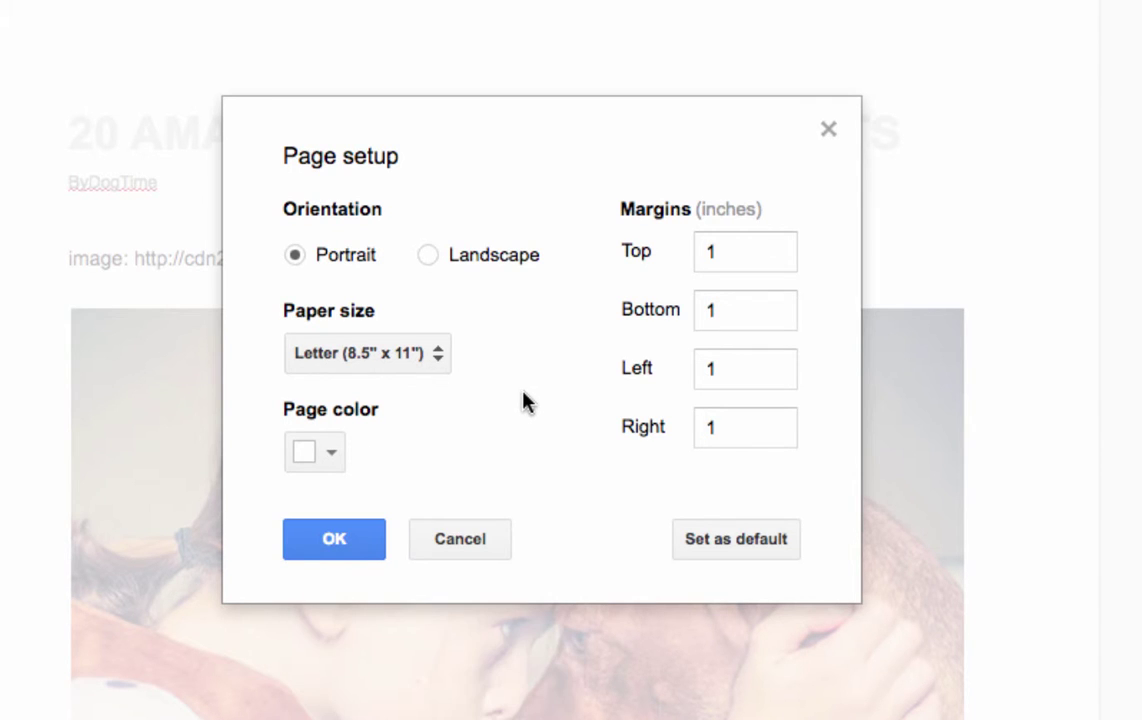
click(454, 551)
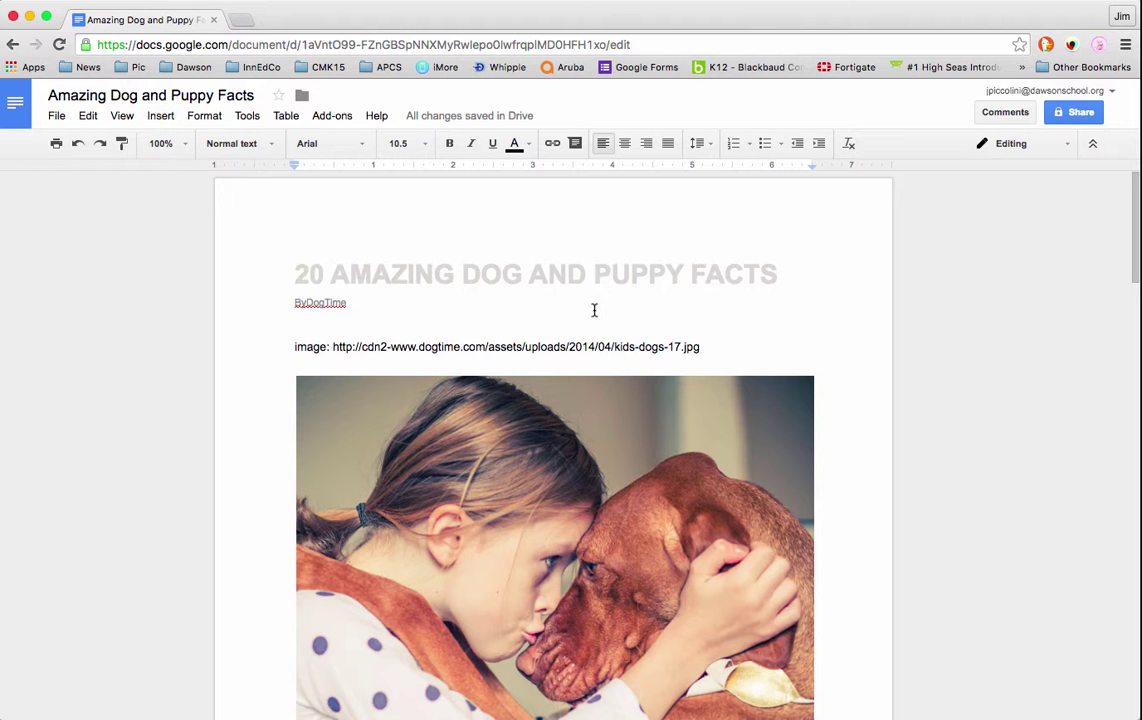
Try to separate fact 6 from fact 5 with four blank lines, and remove those lines again.
scroll(594, 310, down, 10)
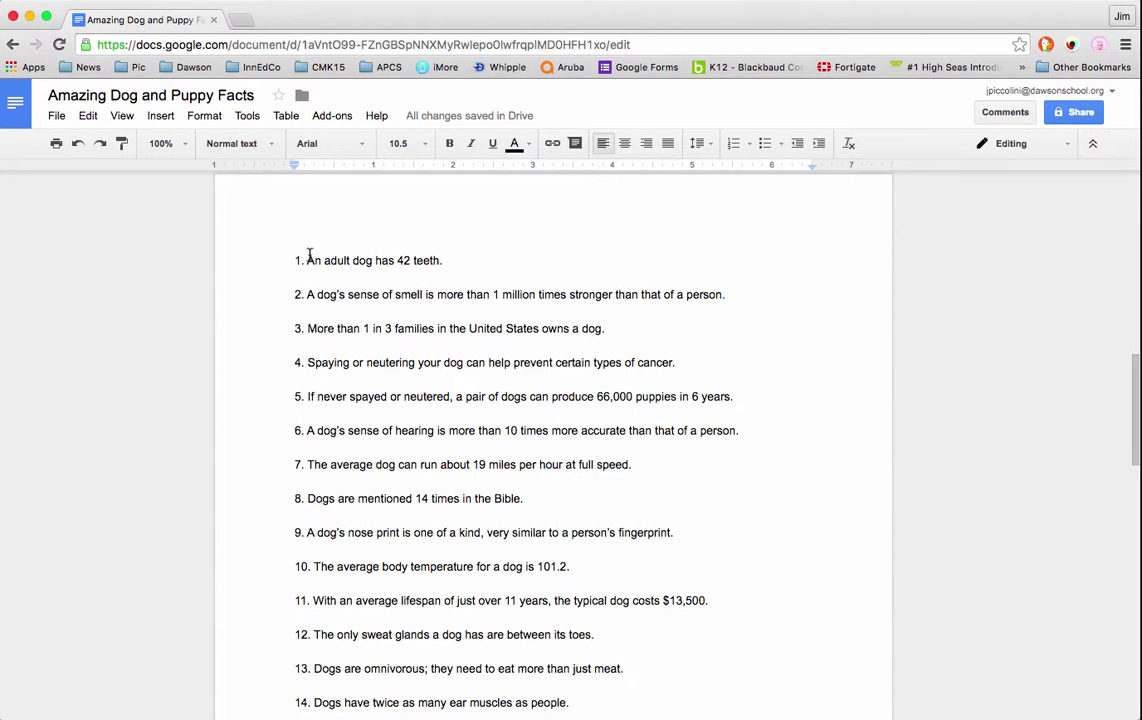
click(298, 434)
key(Return)
key(Return)
key(Return)
key(Return)
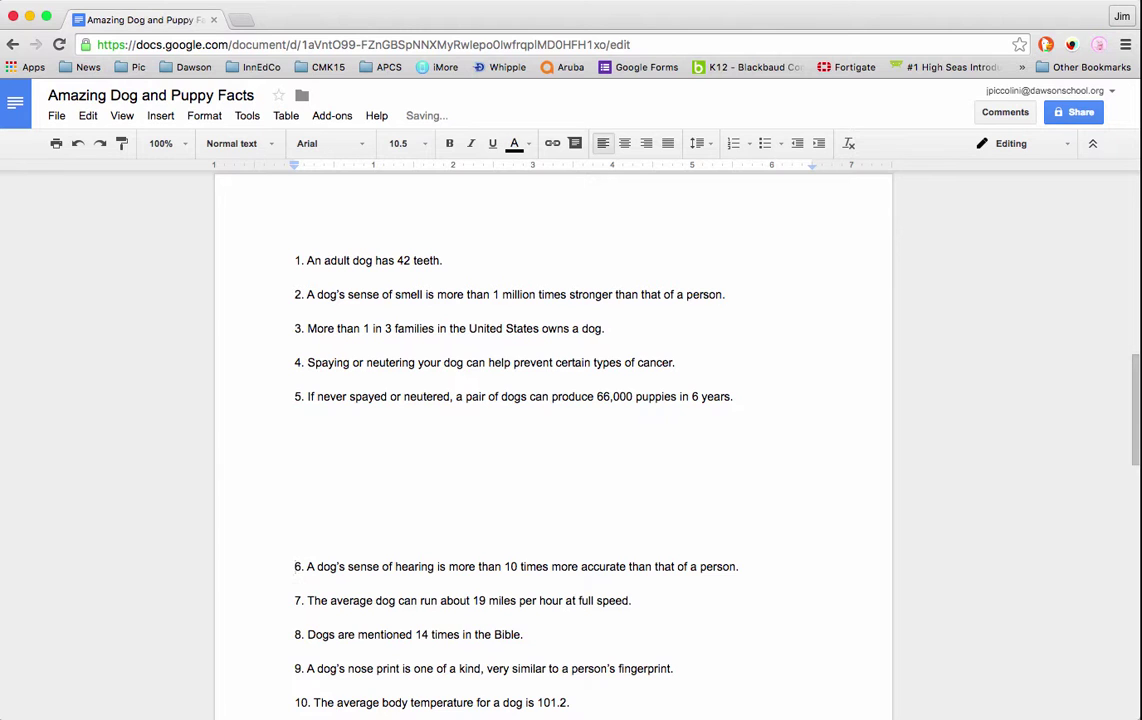
key(BackSpace)
key(BackSpace)
key(BackSpace)
key(BackSpace)
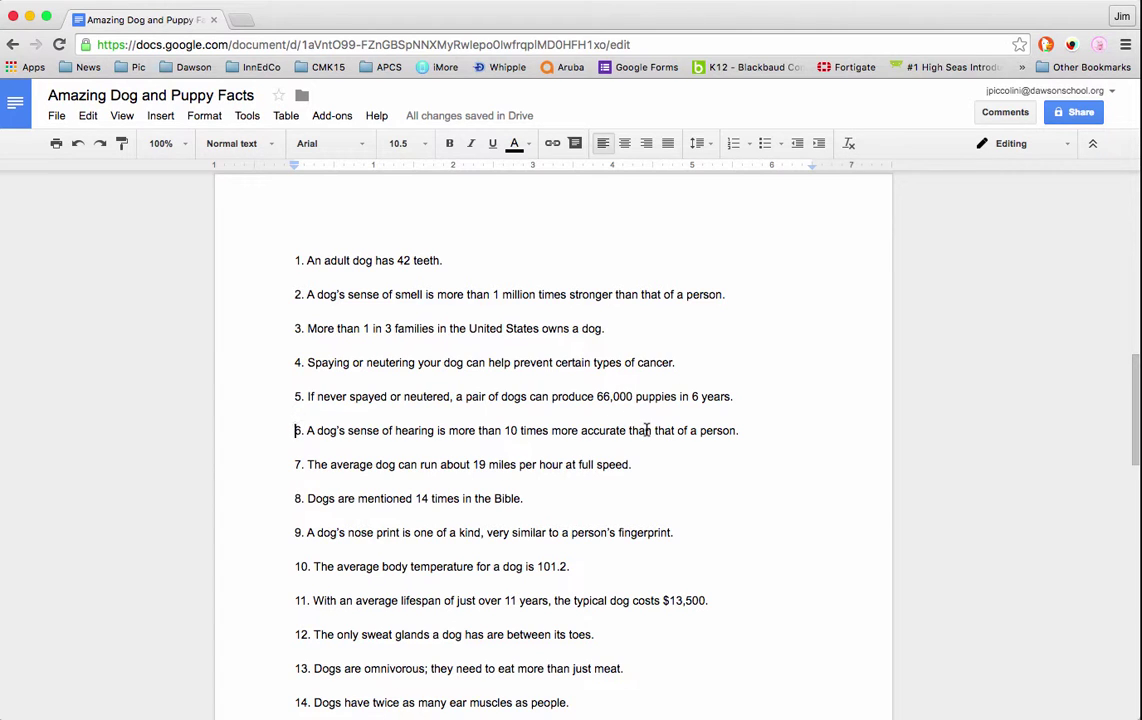
Try to push fact 6 to the start of the following page by filling the space above it with blank lines.
key(Return)
key(Return)
key(Return)
key(Return)
key(Return)
key(Return)
key(Return)
key(Return)
key(Return)
key(Return)
key(Return)
key(Return)
key(Return)
key(Return)
key(Return)
key(Return)
key(Return)
key(Return)
key(Return)
key(Return)
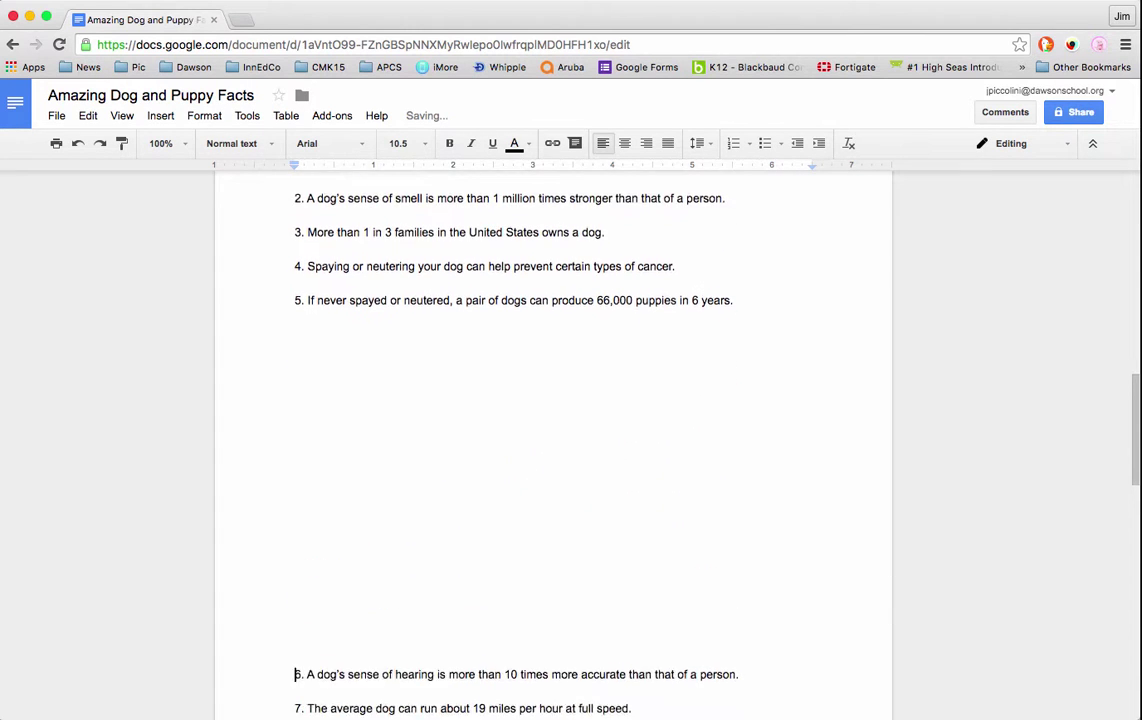
key(Return)
key(Return)
key(Return)
key(Return)
key(Return)
key(Return)
key(Return)
key(Return)
key(Return)
key(Return)
key(Return)
key(Return)
key(Return)
key(Return)
key(Return)
key(Return)
key(Return)
key(Return)
key(Return)
key(Return)
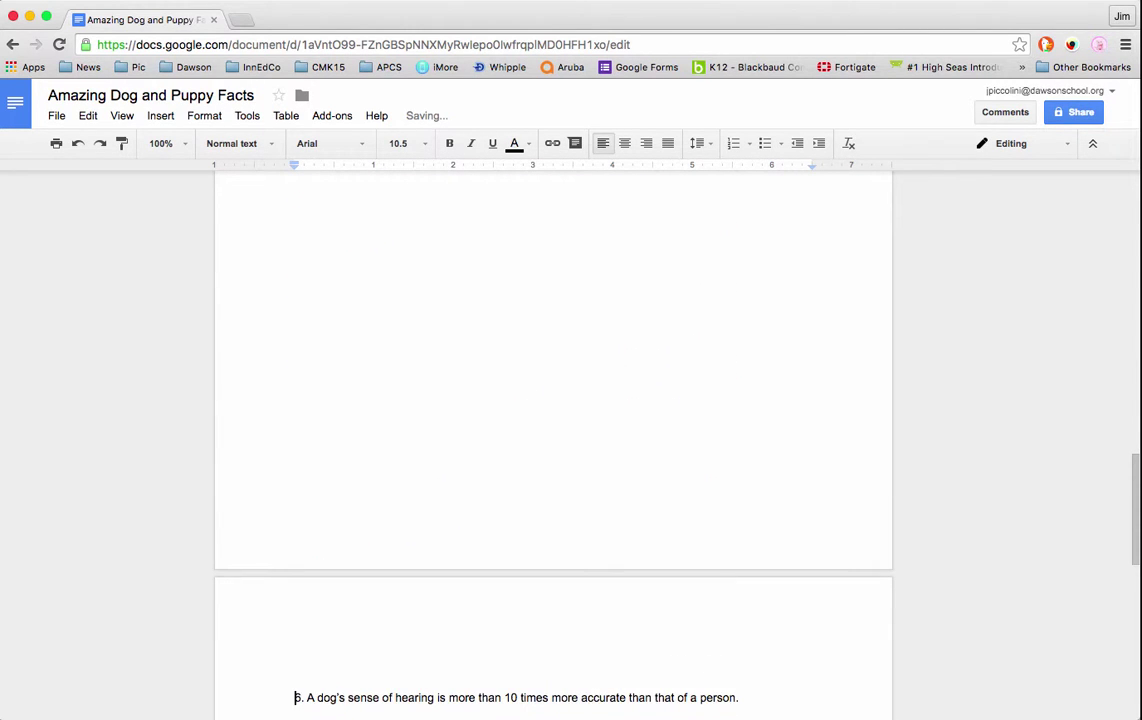
key(BackSpace)
Add a blank line before fact 5 and check how fact 6 shifts on the following page.
scroll(690, 337, up, 10)
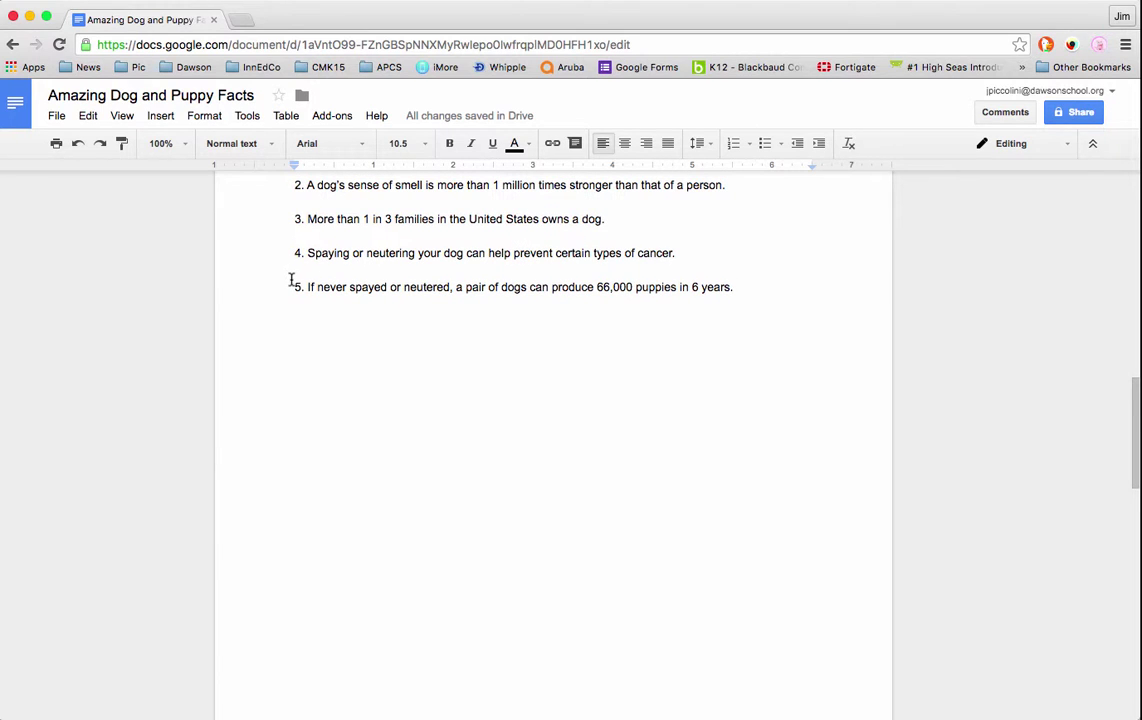
click(294, 288)
key(Return)
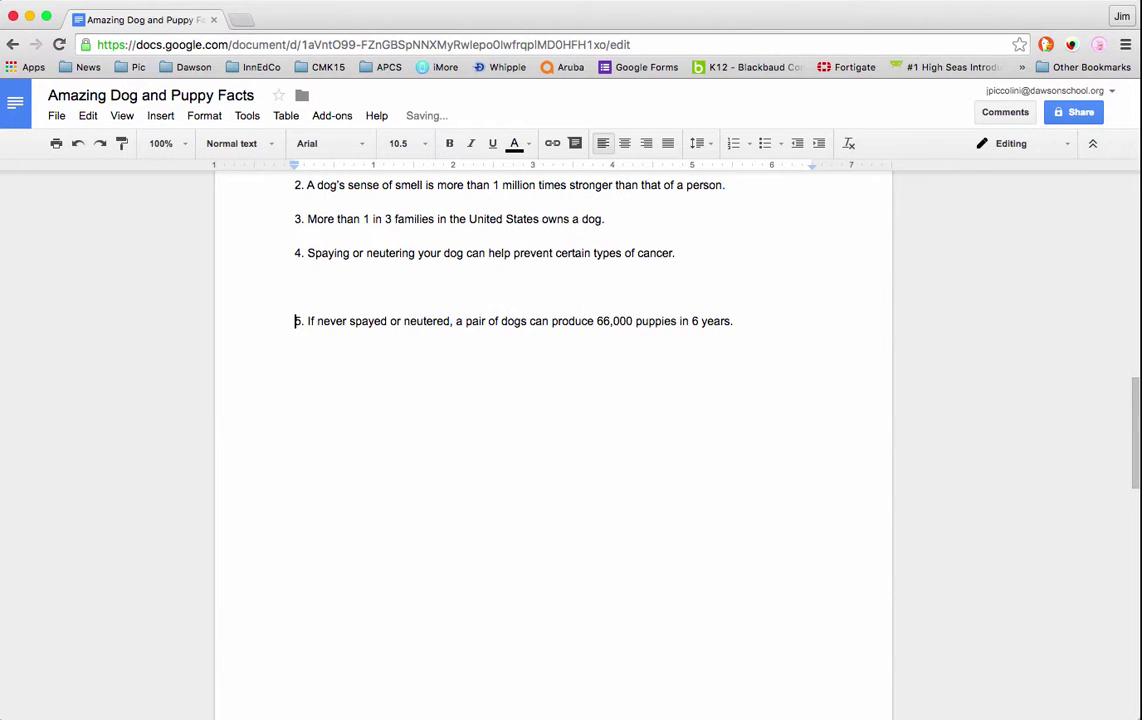
scroll(620, 484, down, 5)
scroll(621, 485, down, 1)
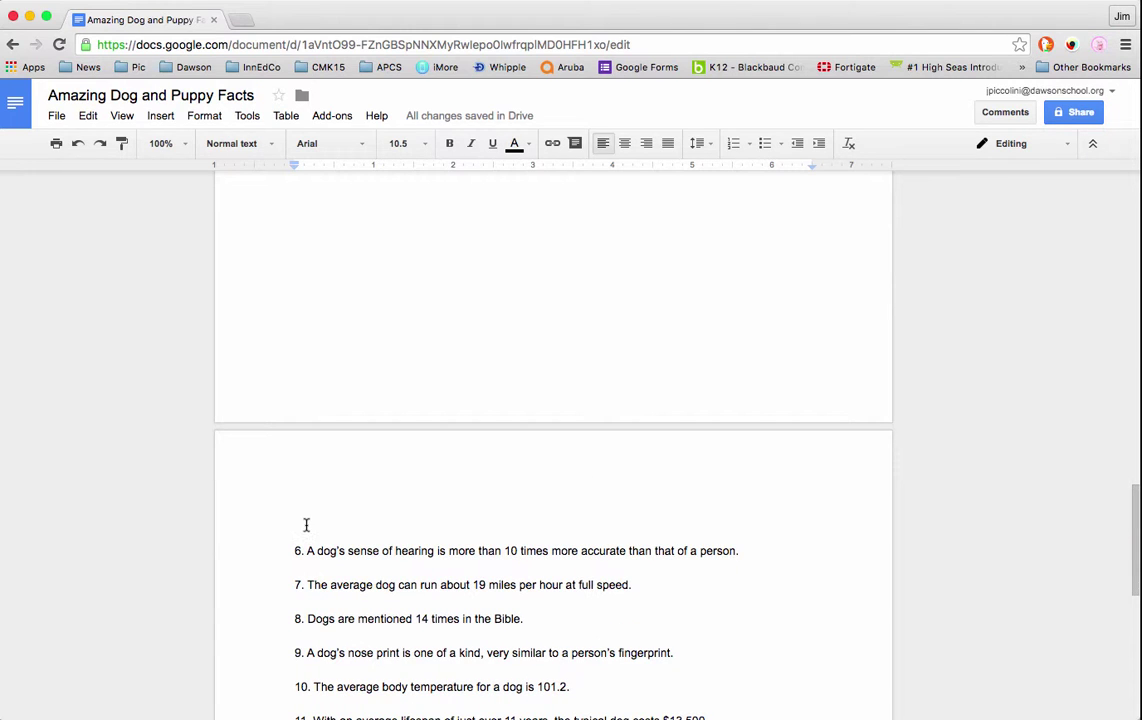
Undo all the blank lines inserted before facts 5 and 6.
key(super+z)
key(super+z)
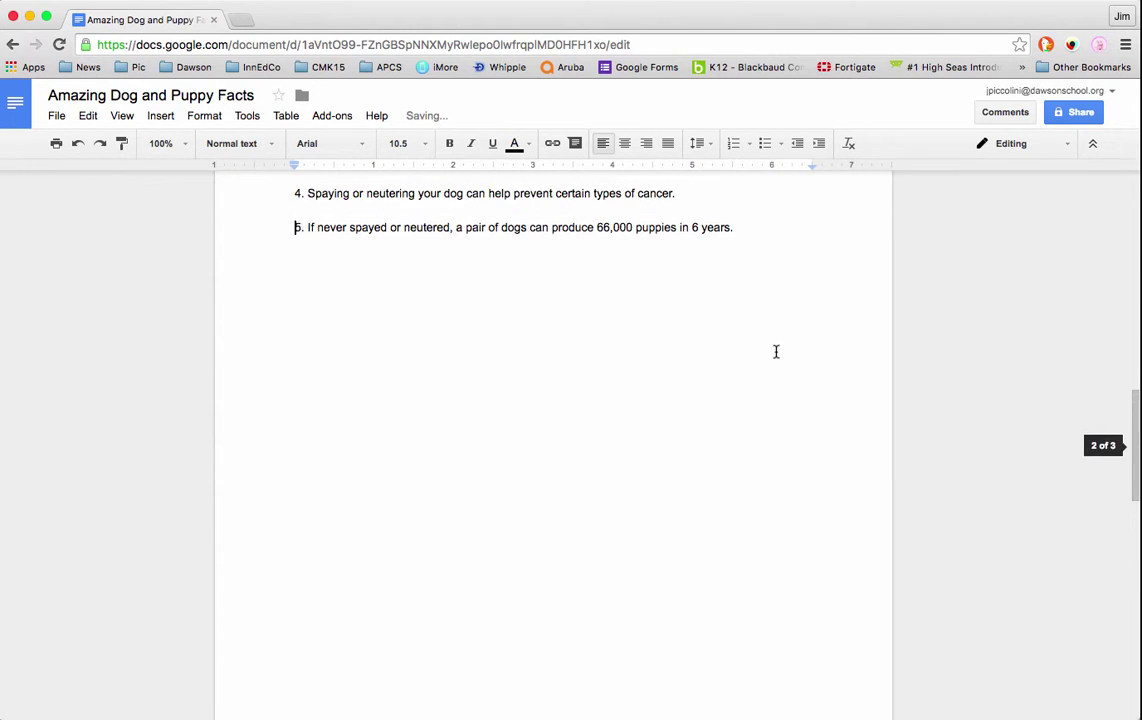
key(super+z)
key(super+z)
key(super+z)
key(super+z)
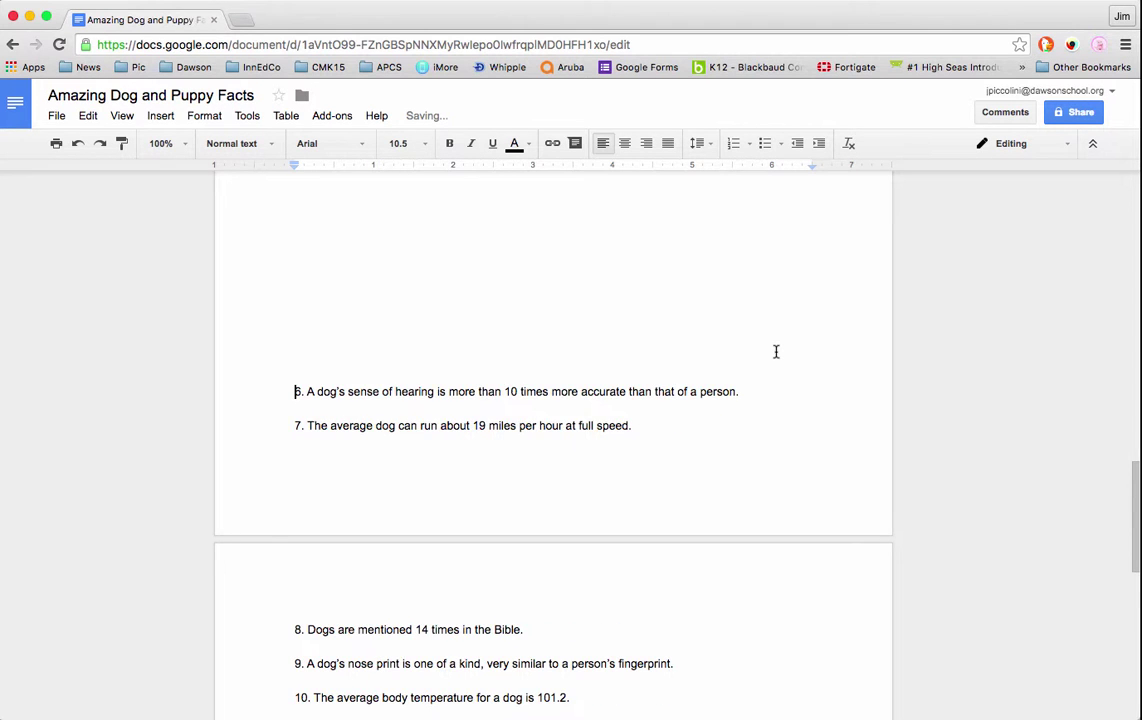
key(super+z)
key(super+z)
key(super+z)
key(super+z)
key(super+z)
key(super+z)
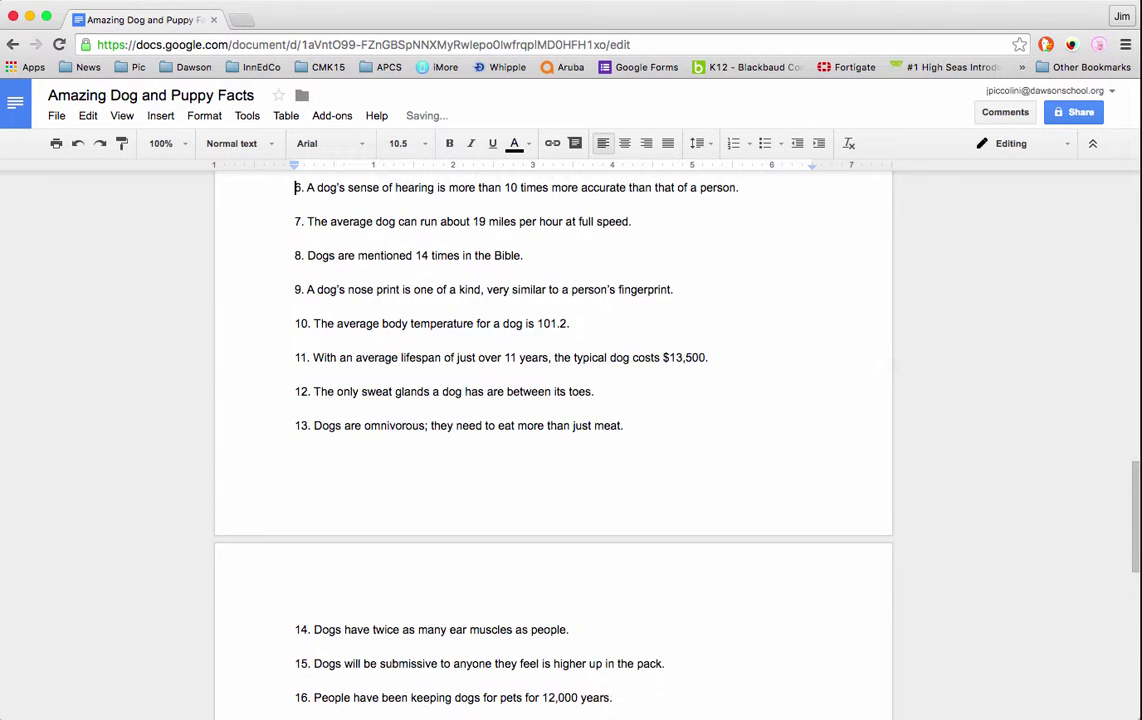
scroll(1051, 387, up, 4)
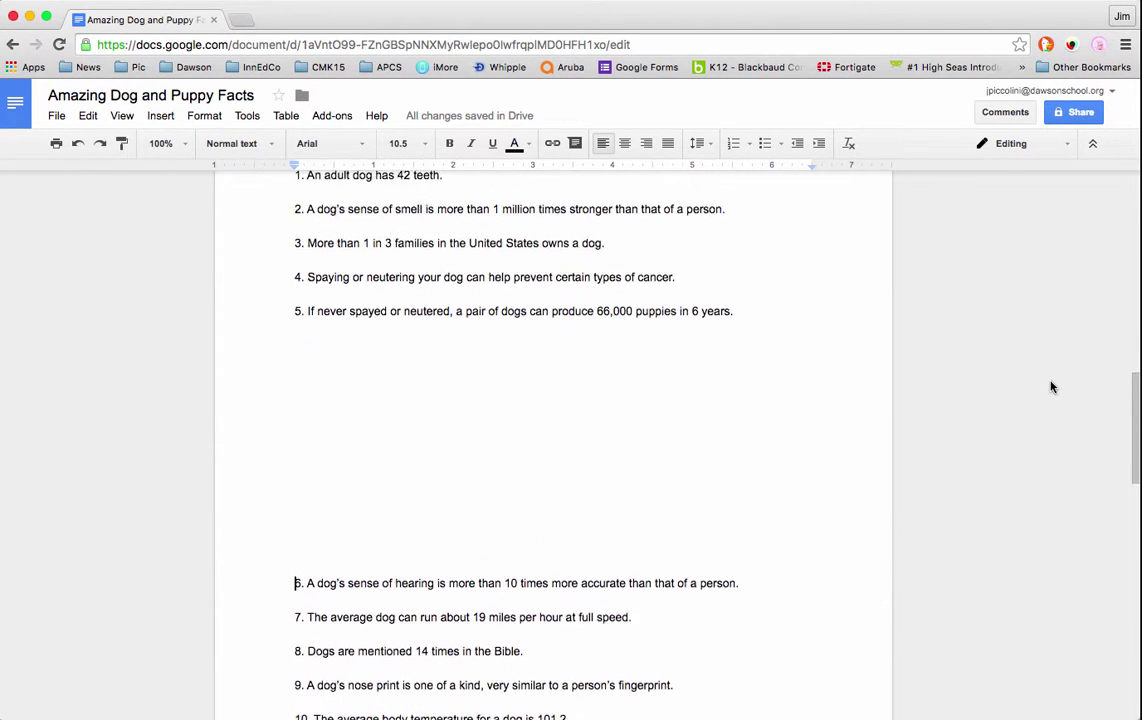
key(super+z)
key(super+z)
key(super+z)
key(super+z)
key(super+z)
key(super+z)
key(super+z)
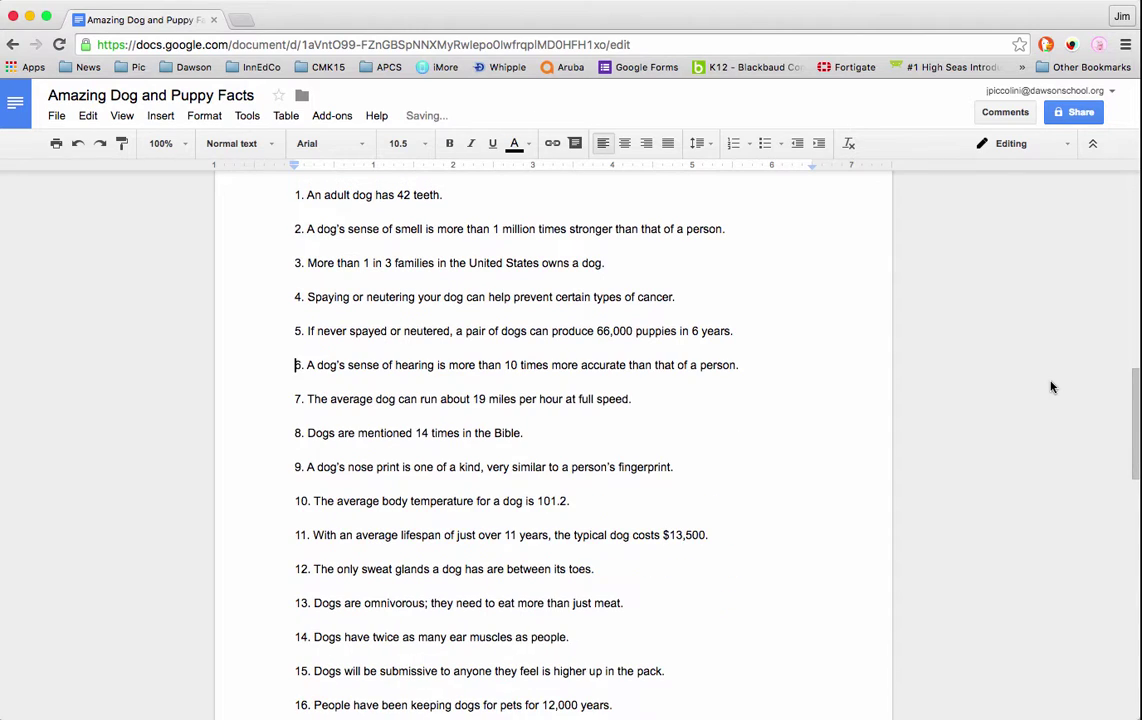
Insert a page break before fact 6.
click(160, 116)
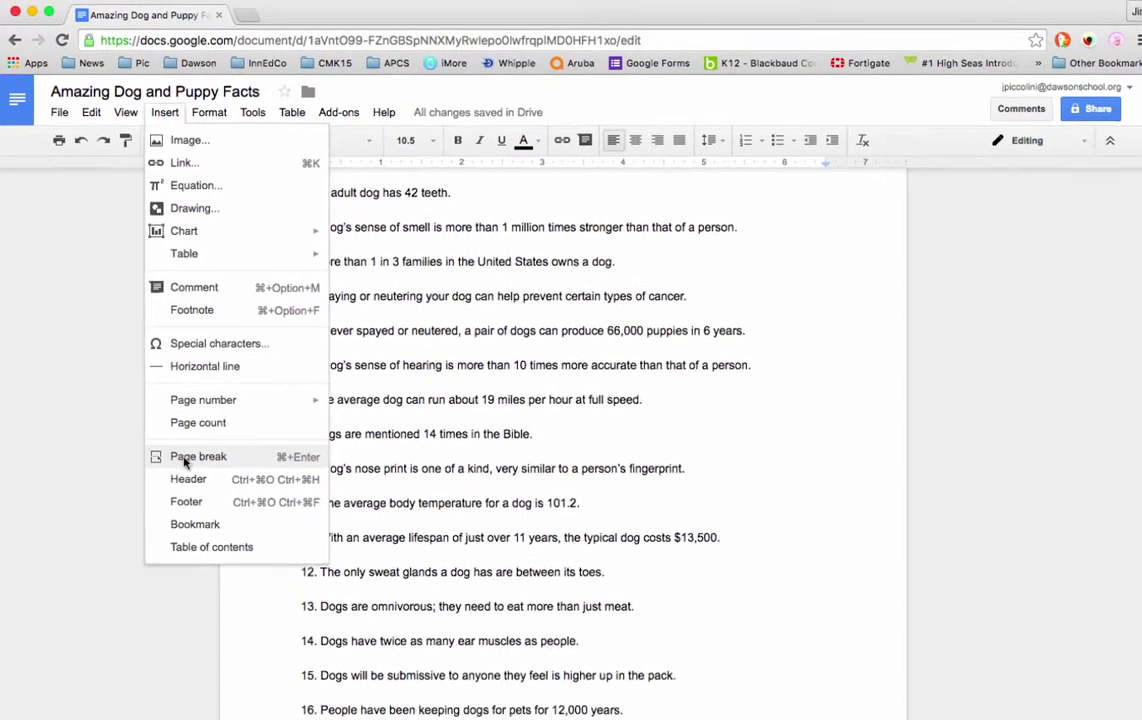
click(240, 480)
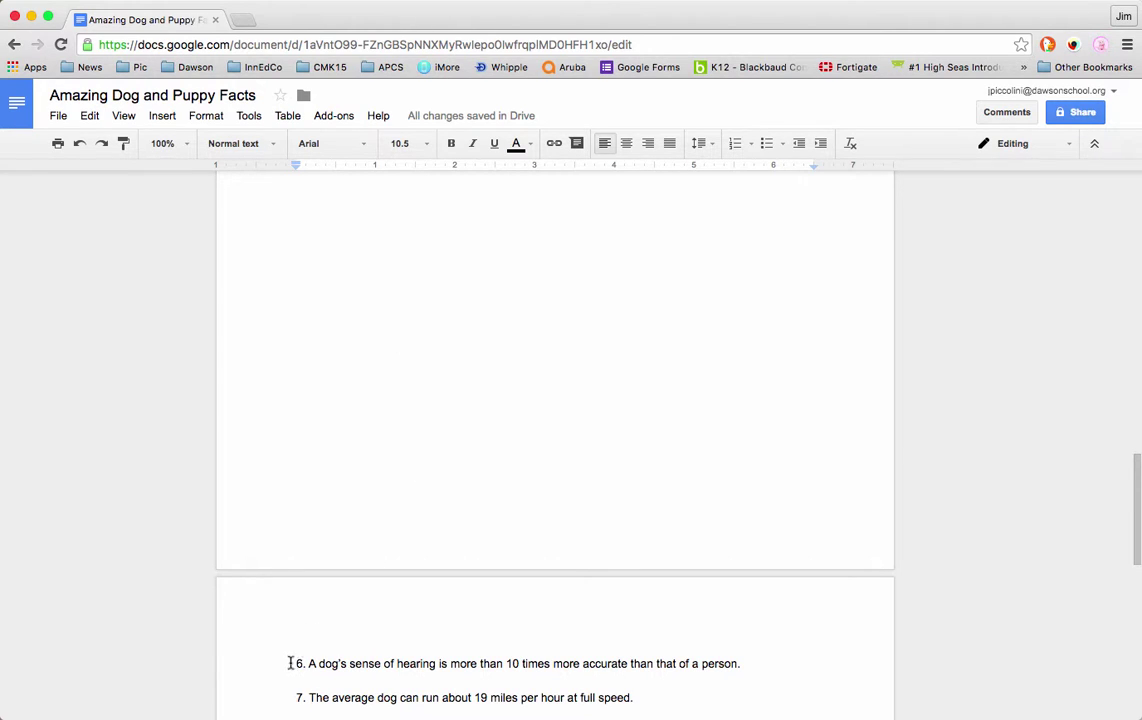
scroll(844, 416, up, 10)
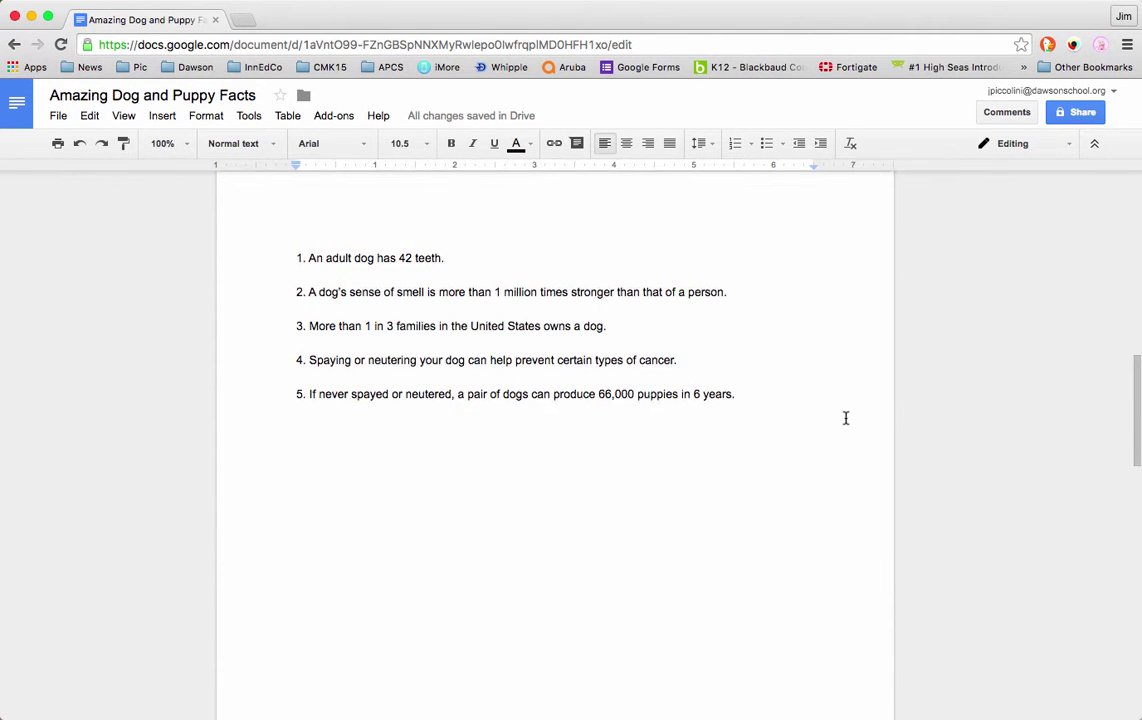
Paste the copied puppy picture beneath fact 5 and check the position of fact 6 after the page break.
scroll(845, 418, down, 1)
scroll(845, 418, down, 3)
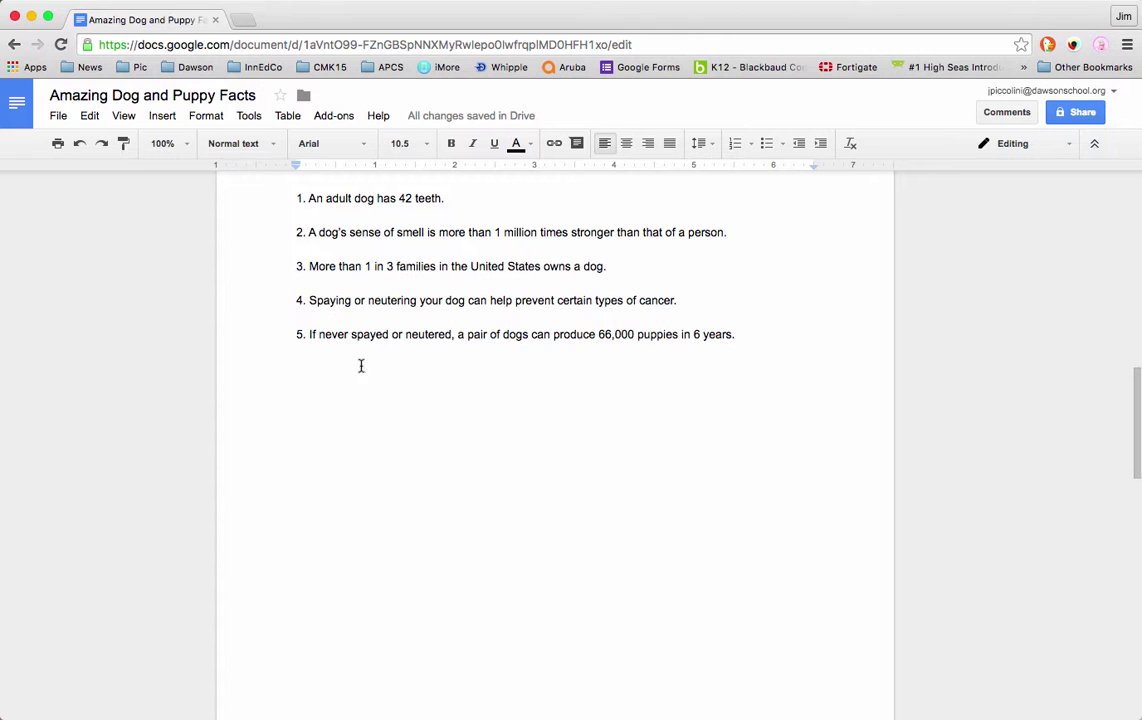
click(410, 386)
key(super+v)
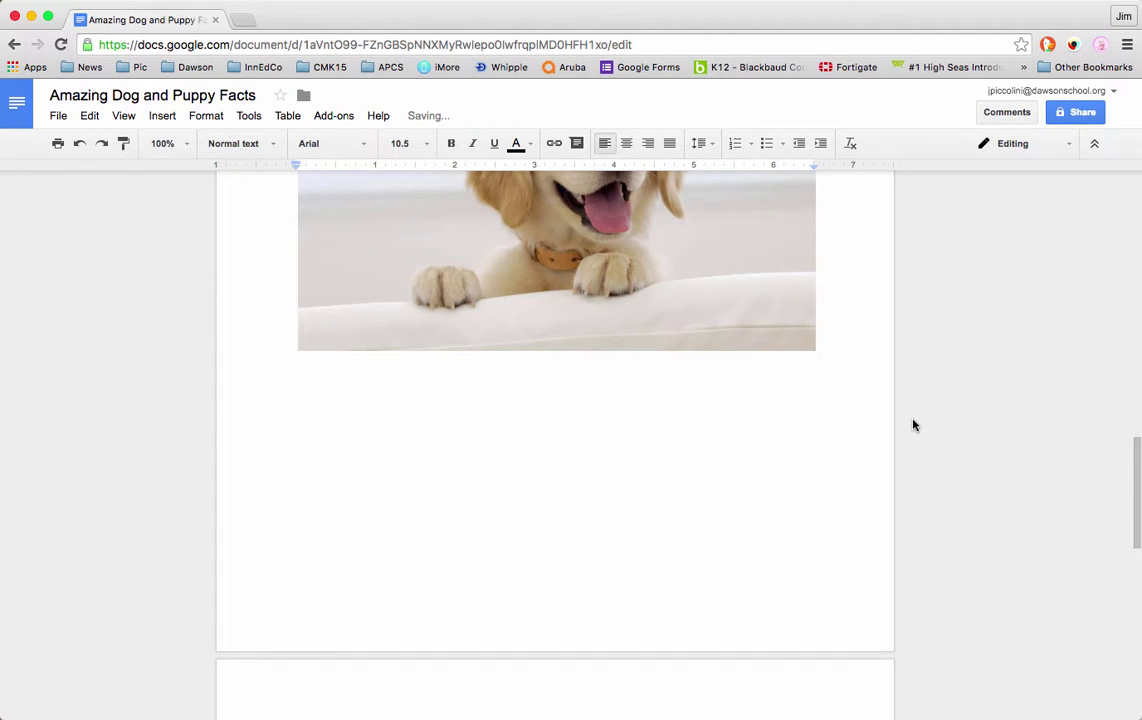
scroll(913, 425, up, 5)
scroll(913, 425, down, 4)
scroll(913, 425, up, 4)
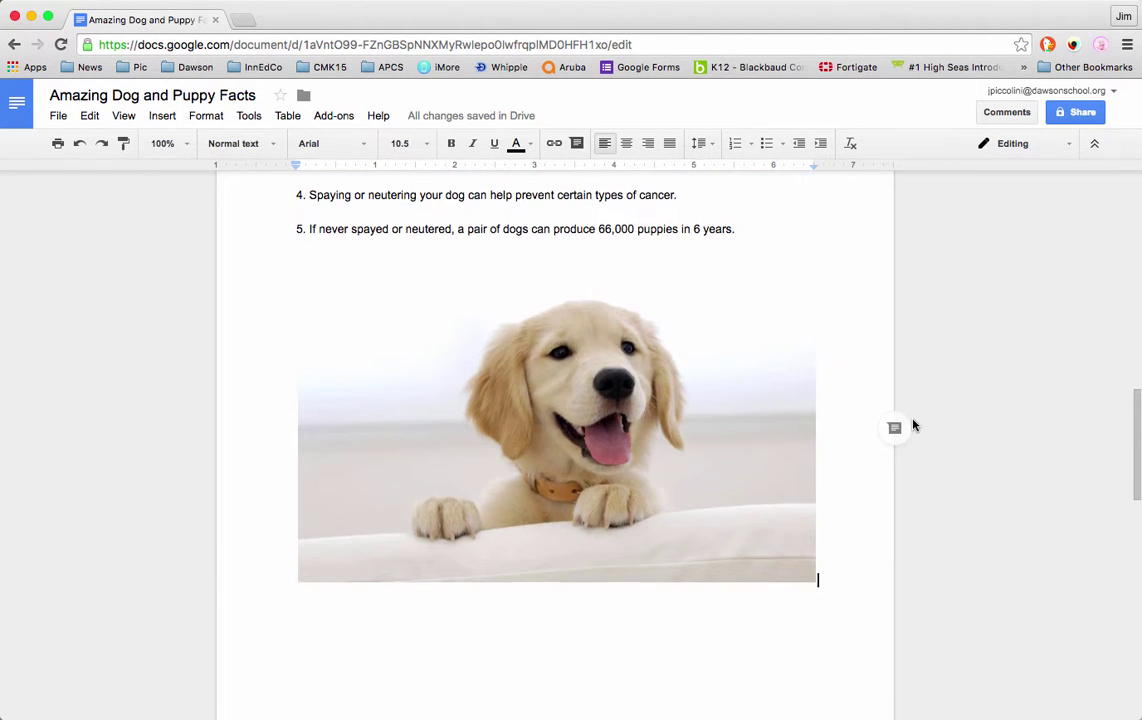
scroll(771, 560, down, 5)
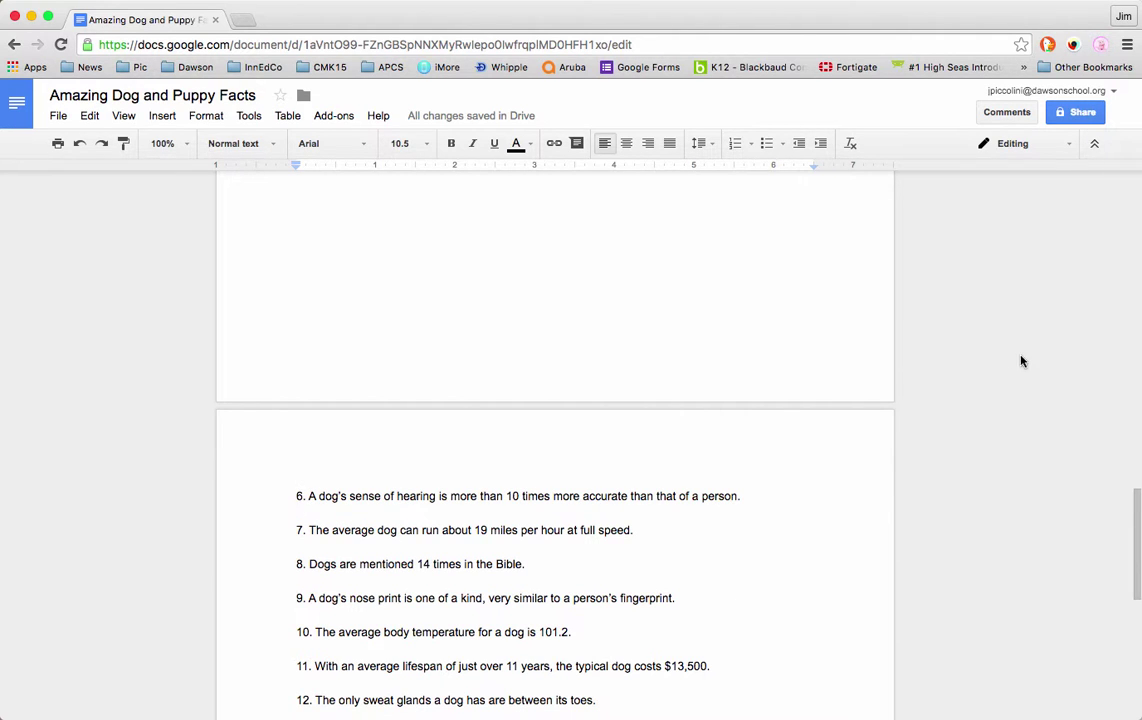
scroll(795, 377, up, 5)
scroll(795, 377, up, 2)
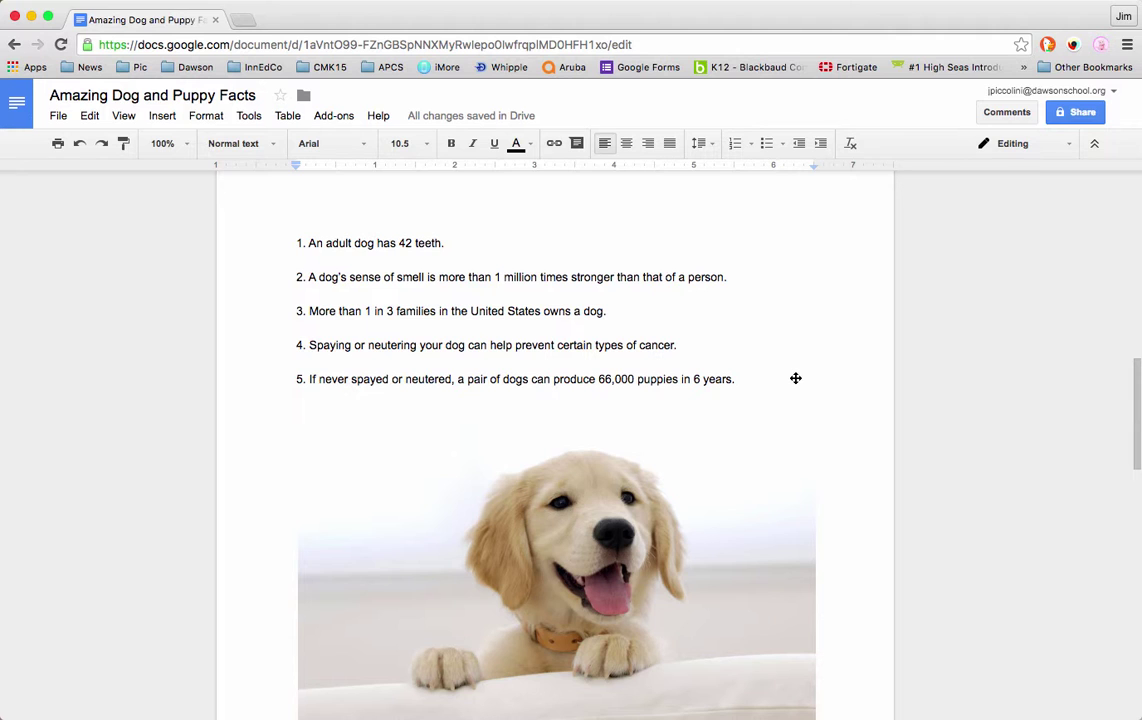
Insert a horizontal line on a new line beneath the ByDogTime byline on the first page.
scroll(795, 378, up, 10)
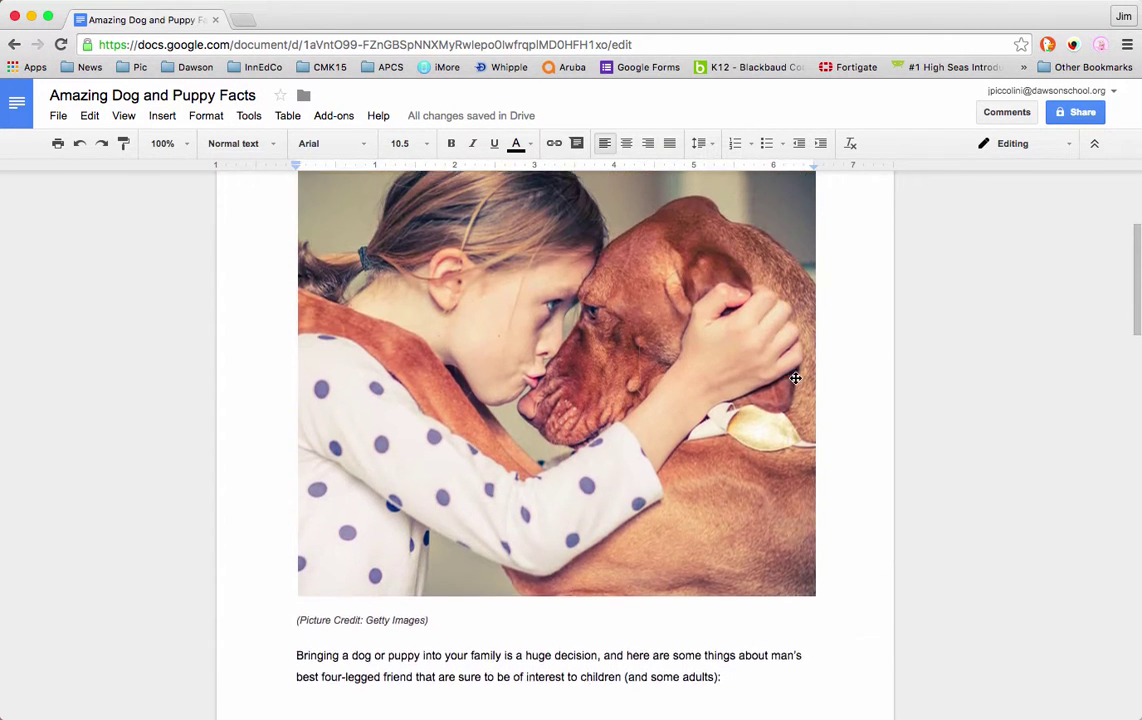
scroll(795, 378, up, 2)
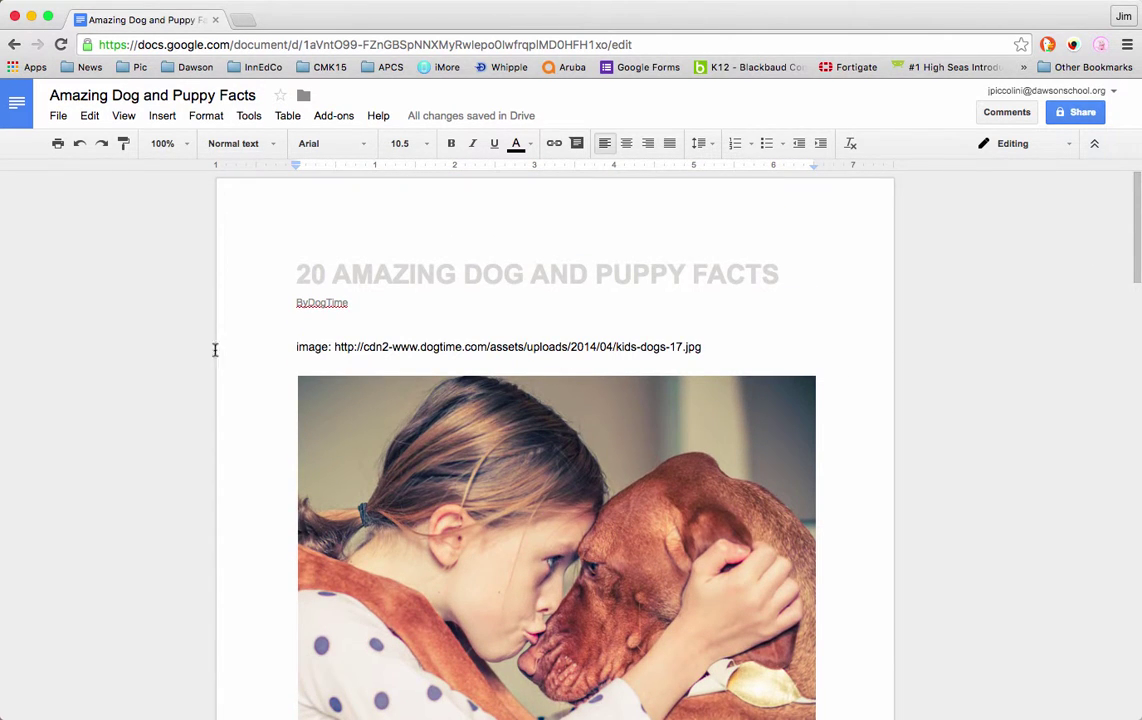
click(356, 303)
key(Return)
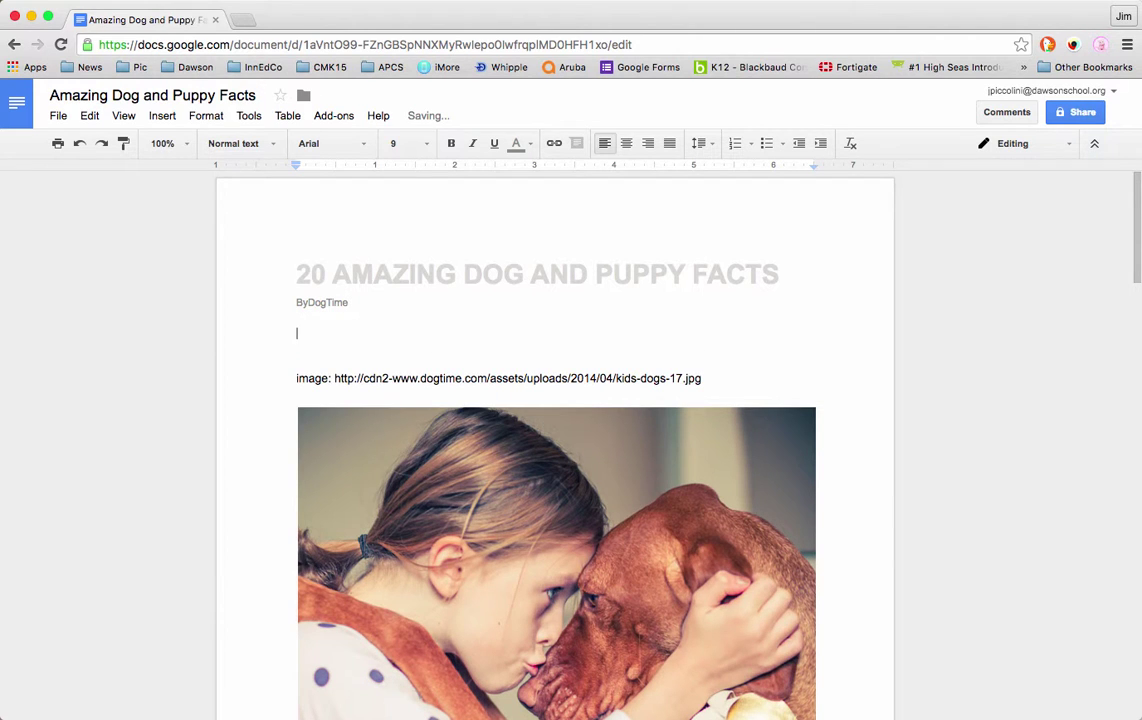
click(161, 115)
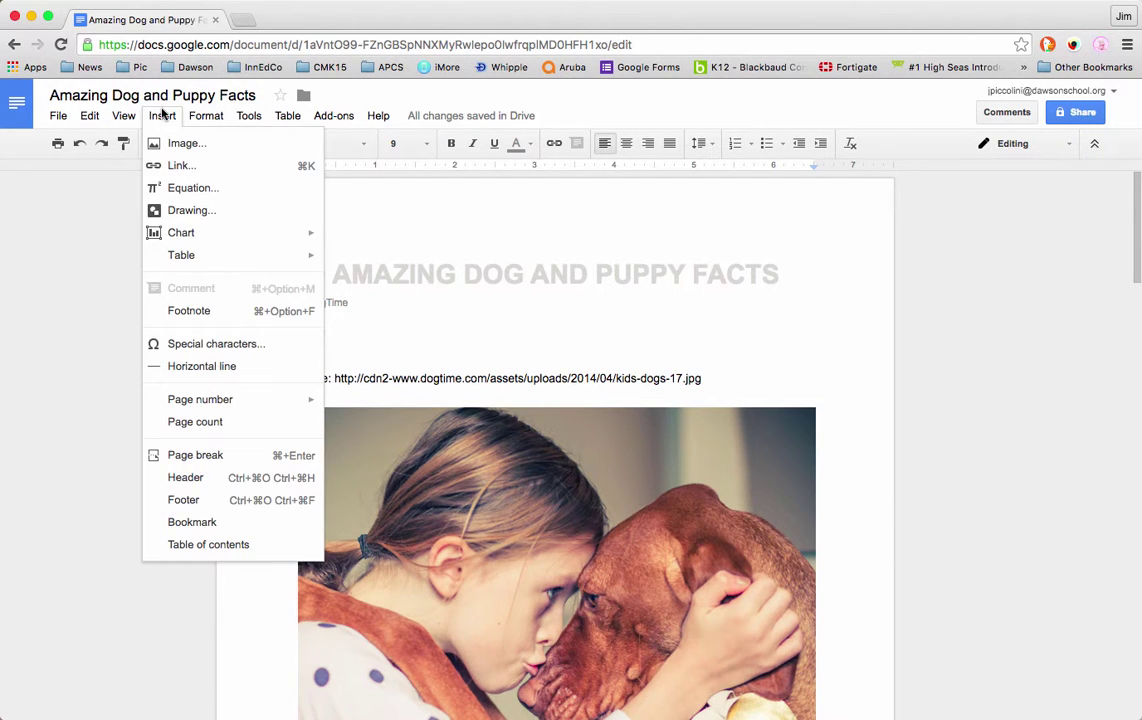
click(186, 367)
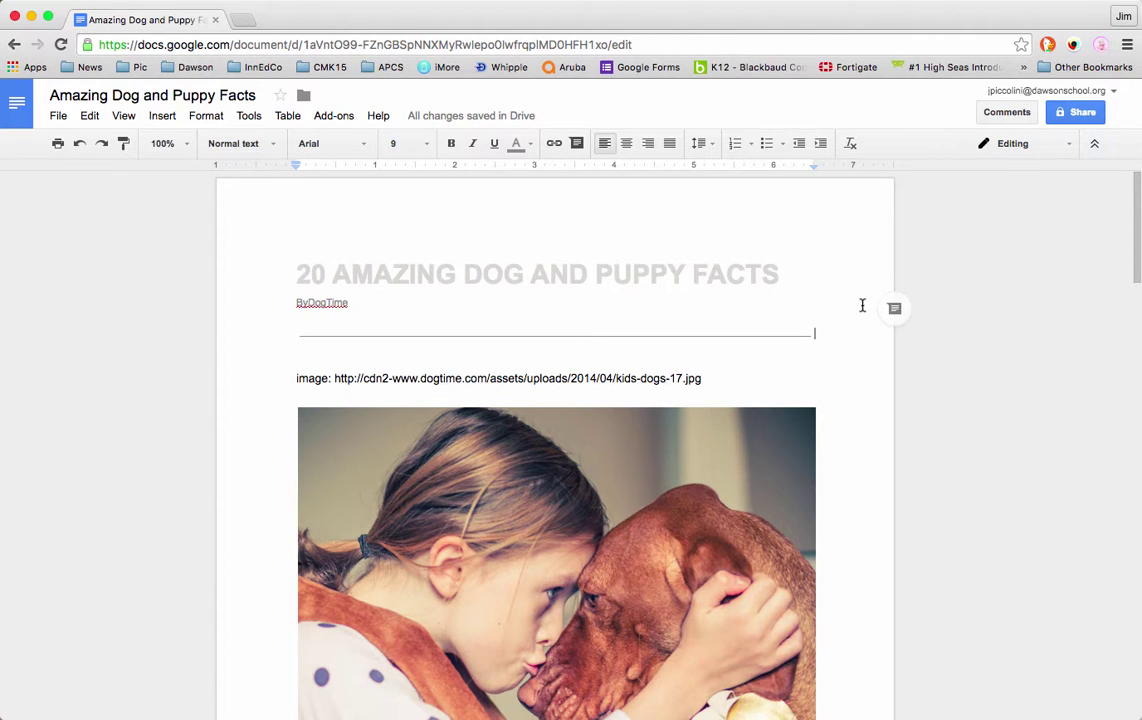
key(Down)
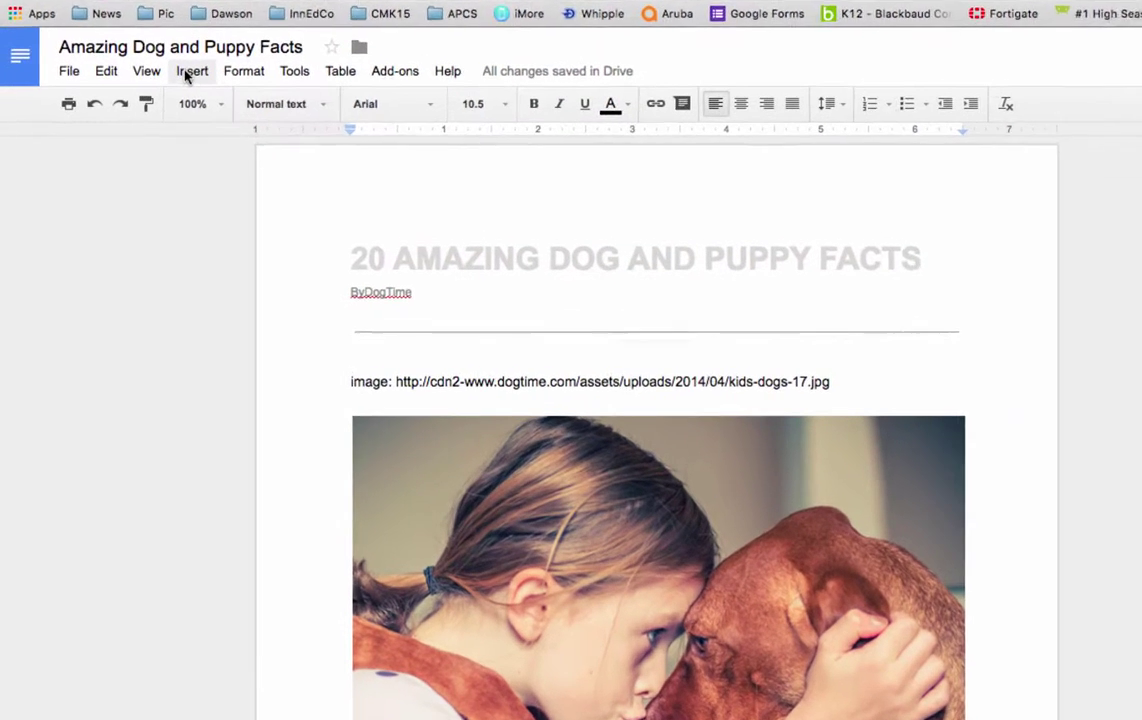
Add a page header reading "Amazing Dog and Puppy Facts".
click(162, 115)
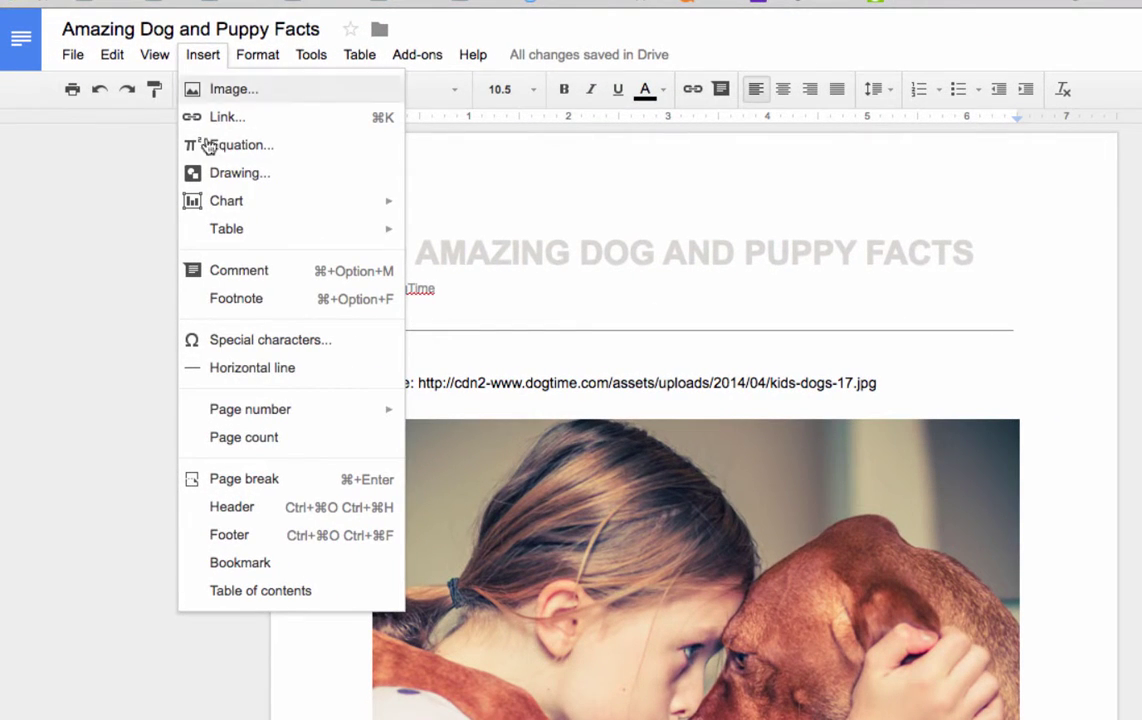
click(246, 508)
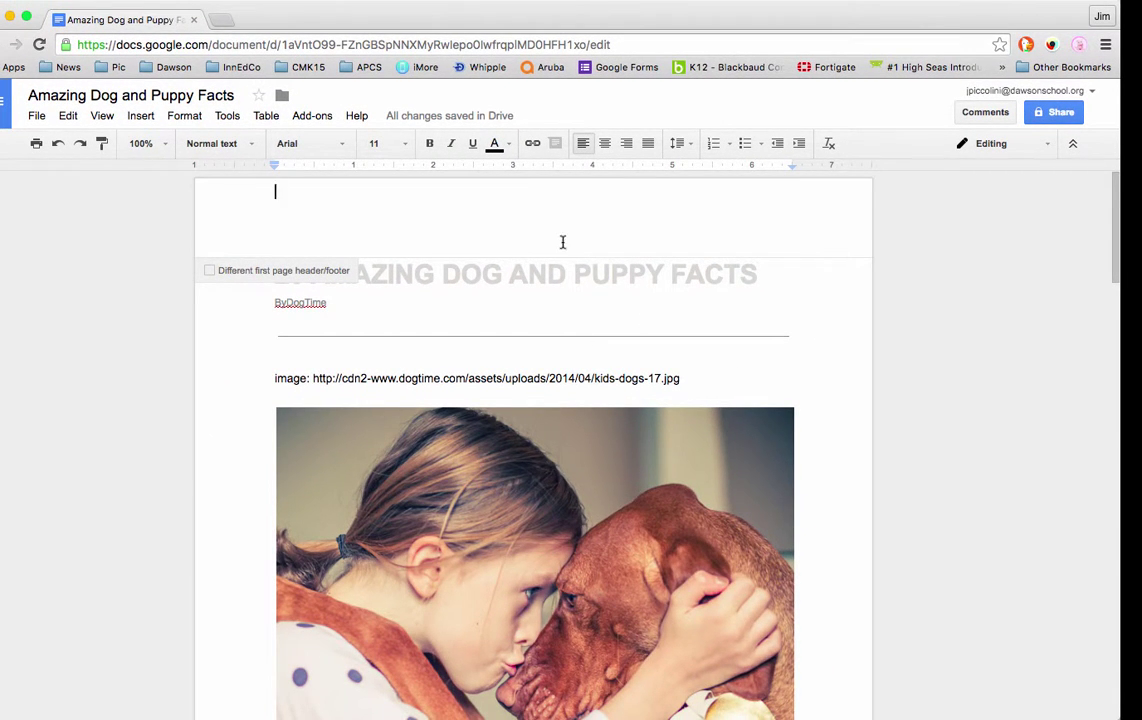
text(Amazing )
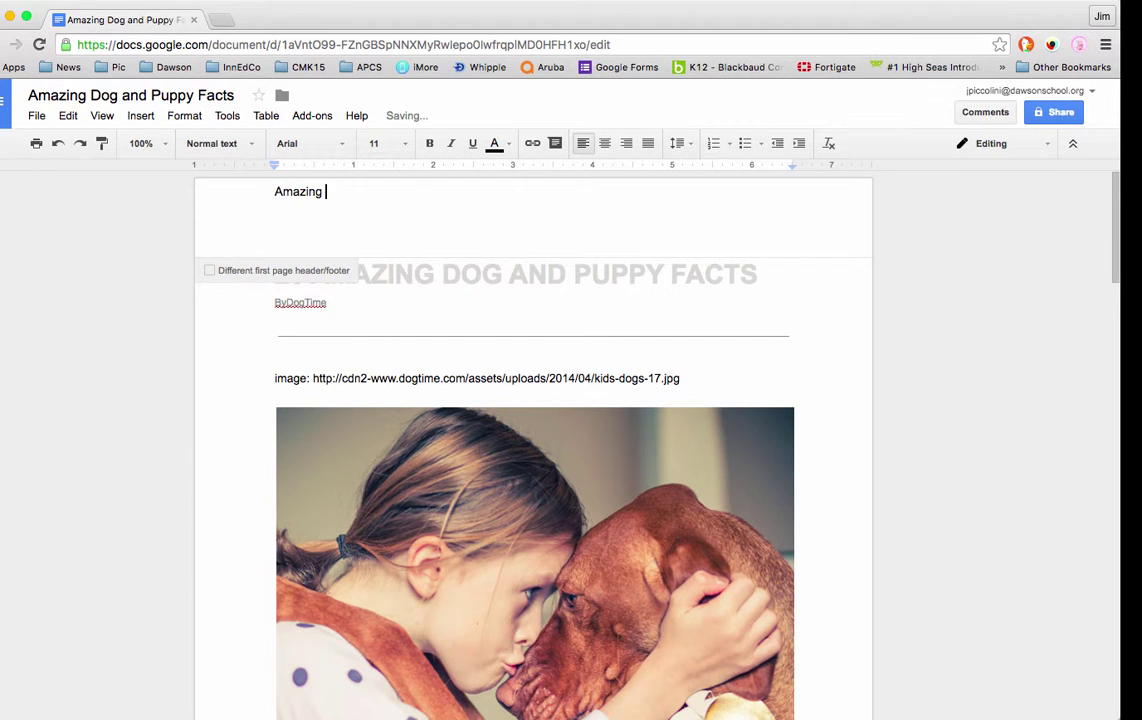
text(Dog and Puppy Facts)
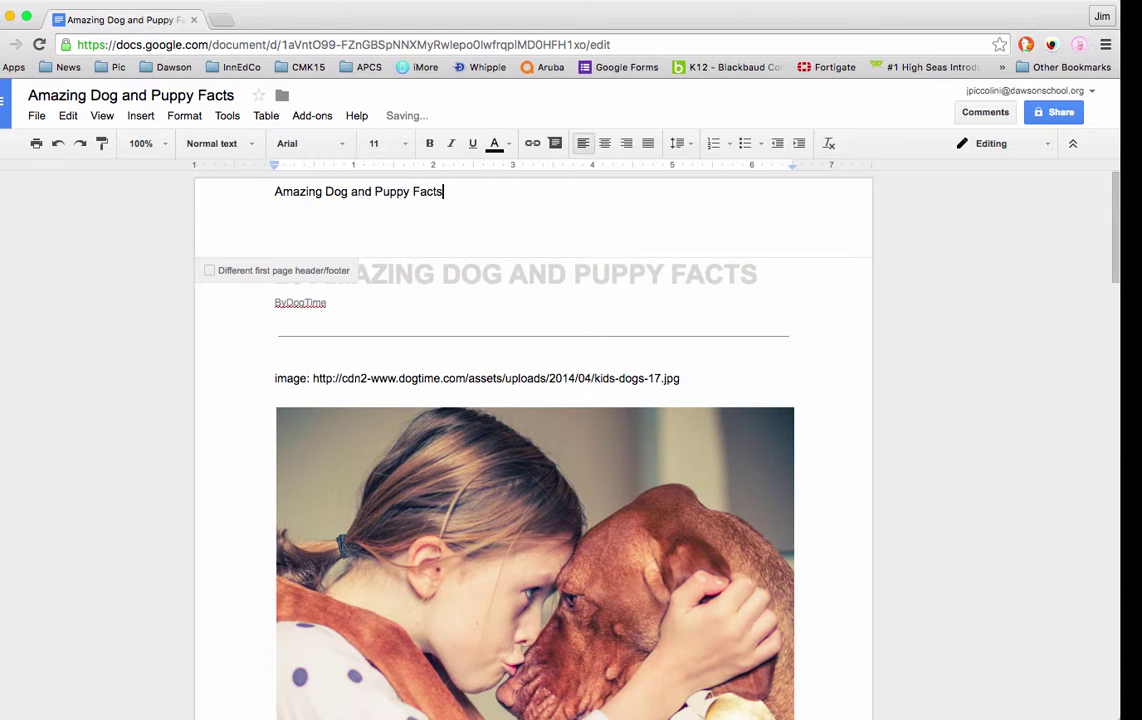
Add a second header line with "By" and the author's full name, and color both header lines gray.
key(Return)
text(By Jim Piccolini)
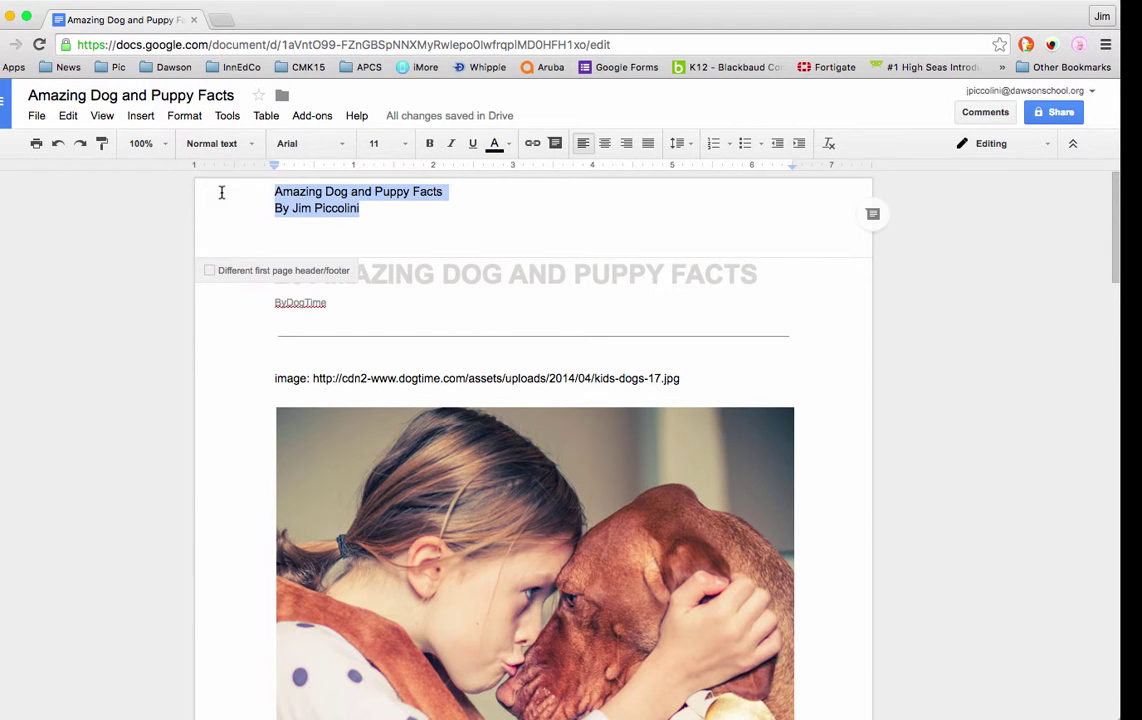
click(510, 149)
click(546, 203)
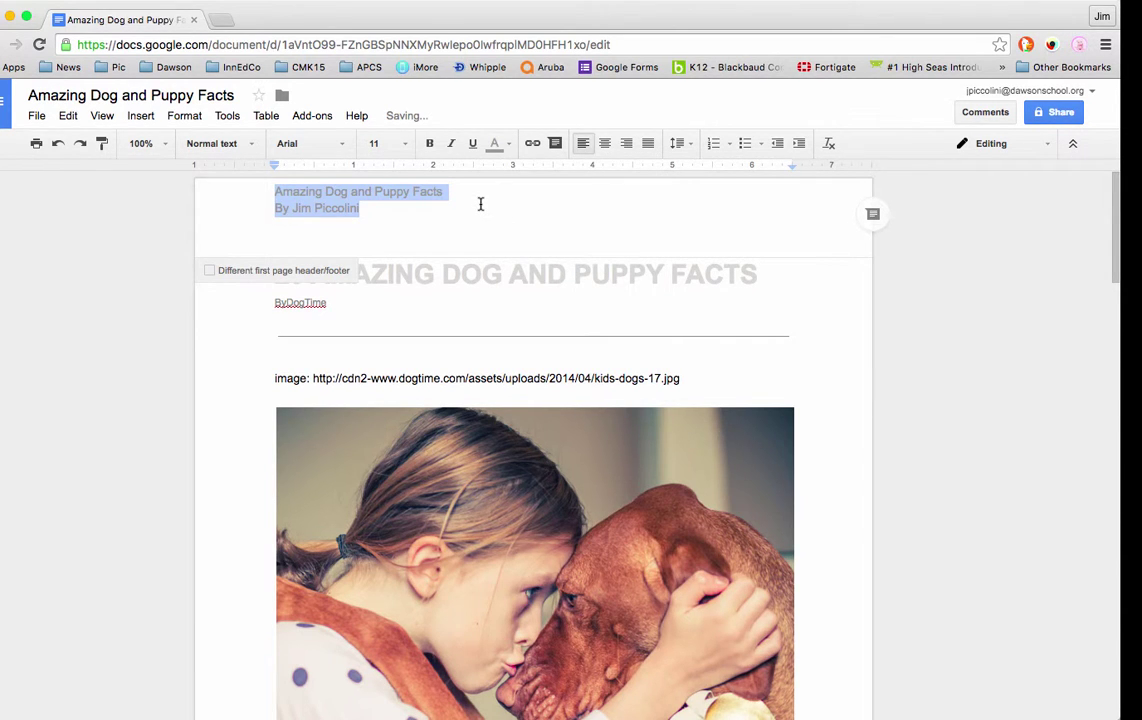
Make the header's title line "Amazing Dog and Puppy Facts" bold and return to the document body.
drag(449, 194, 263, 191)
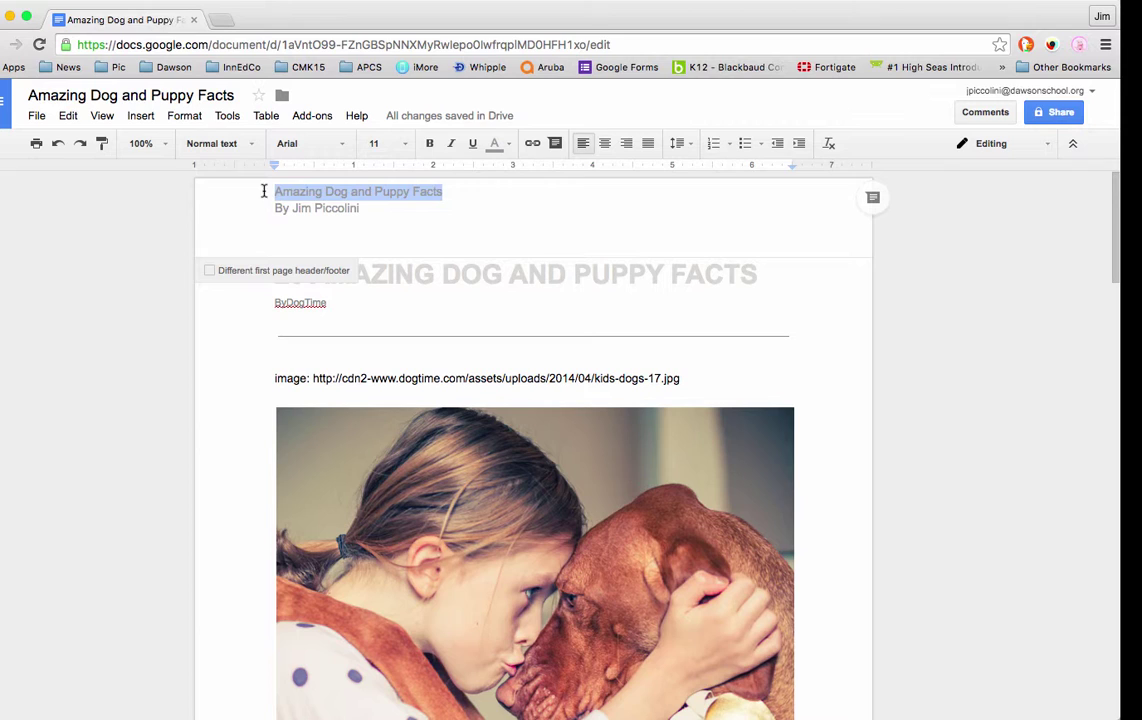
click(429, 144)
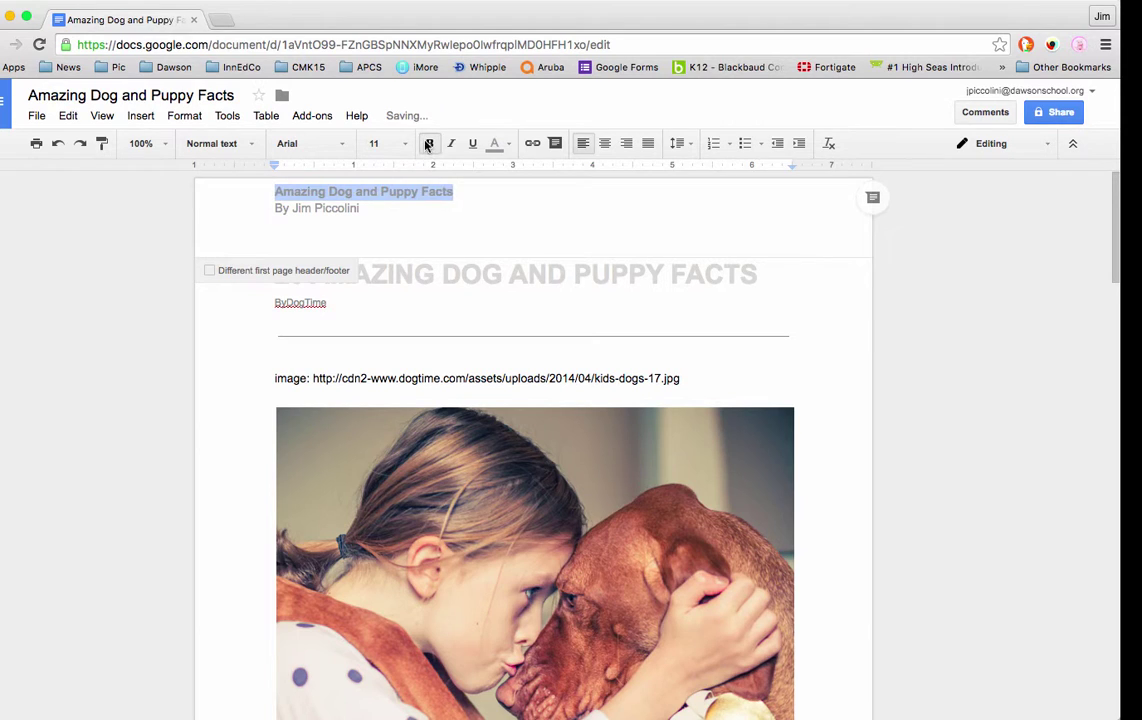
click(560, 215)
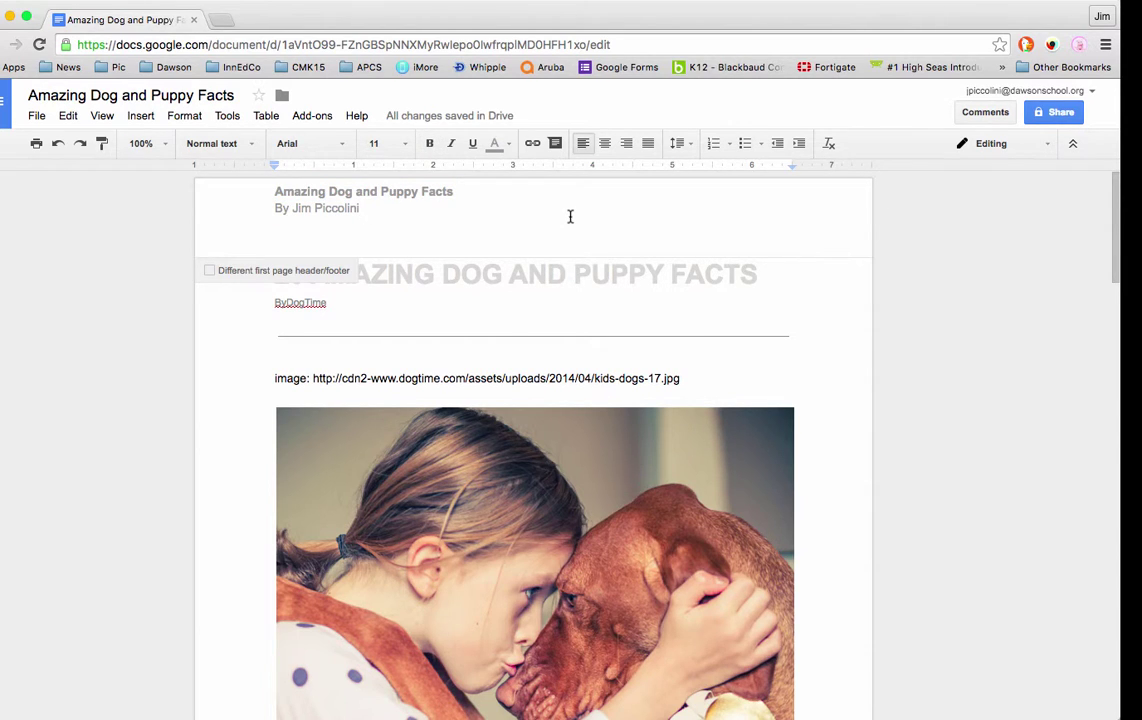
click(831, 405)
Review how the header repeats on the document's following pages and return to the first page.
scroll(819, 443, down, 10)
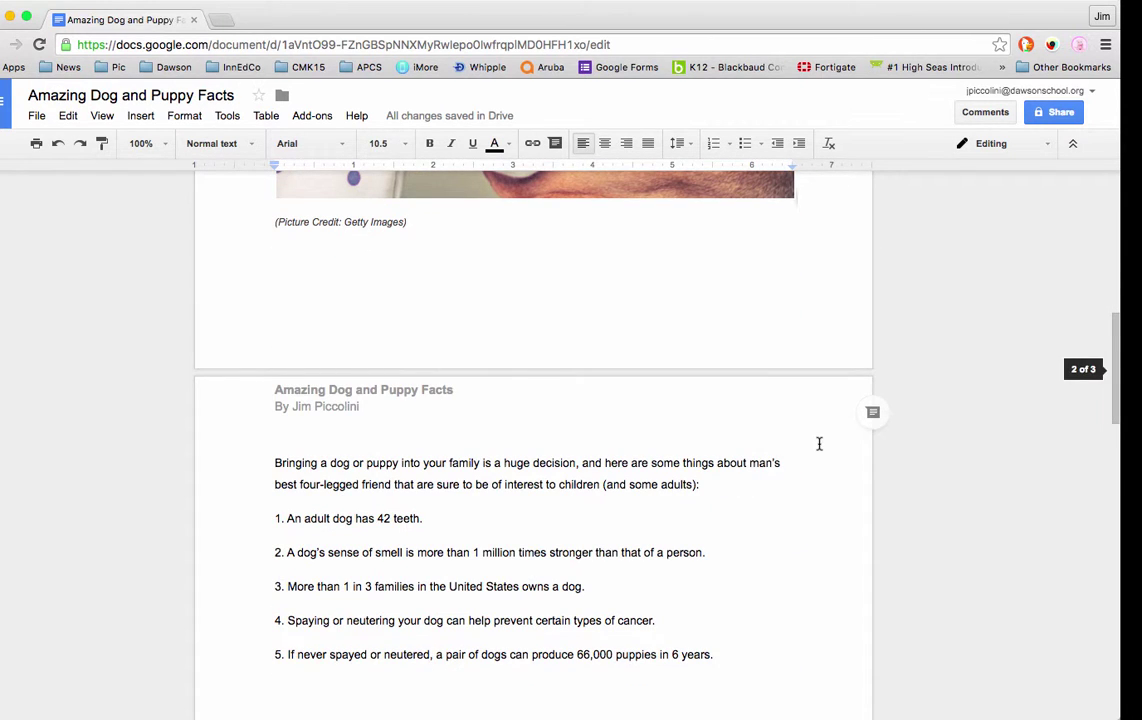
scroll(819, 443, down, 5)
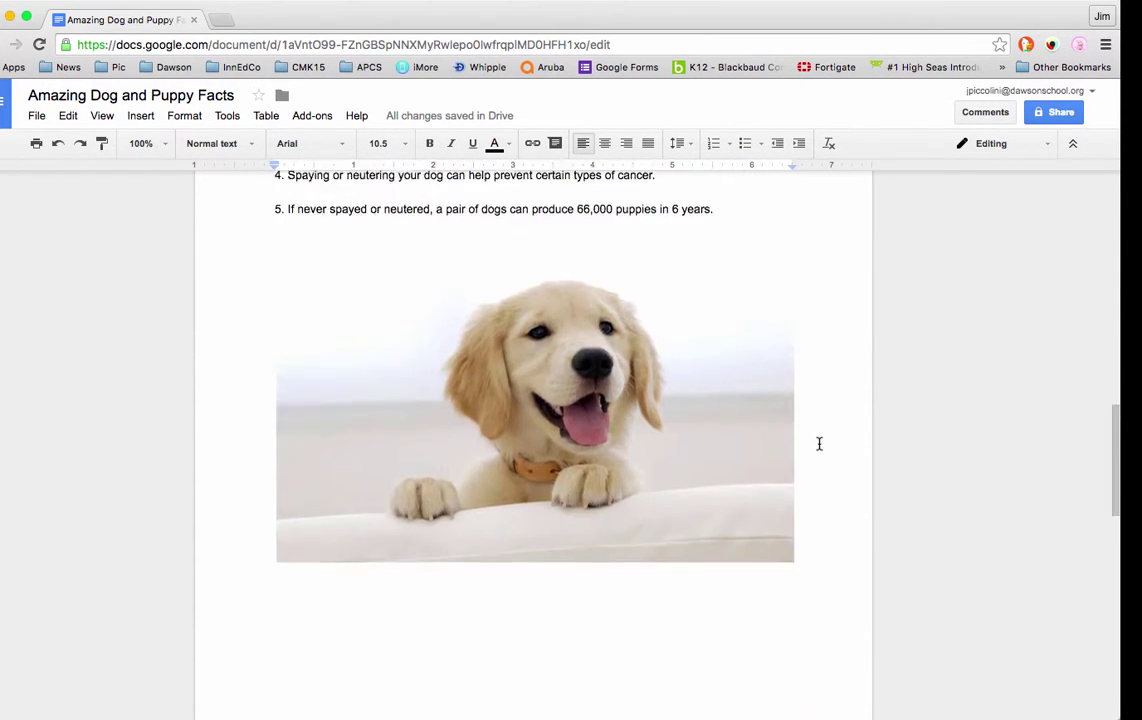
scroll(819, 443, down, 7)
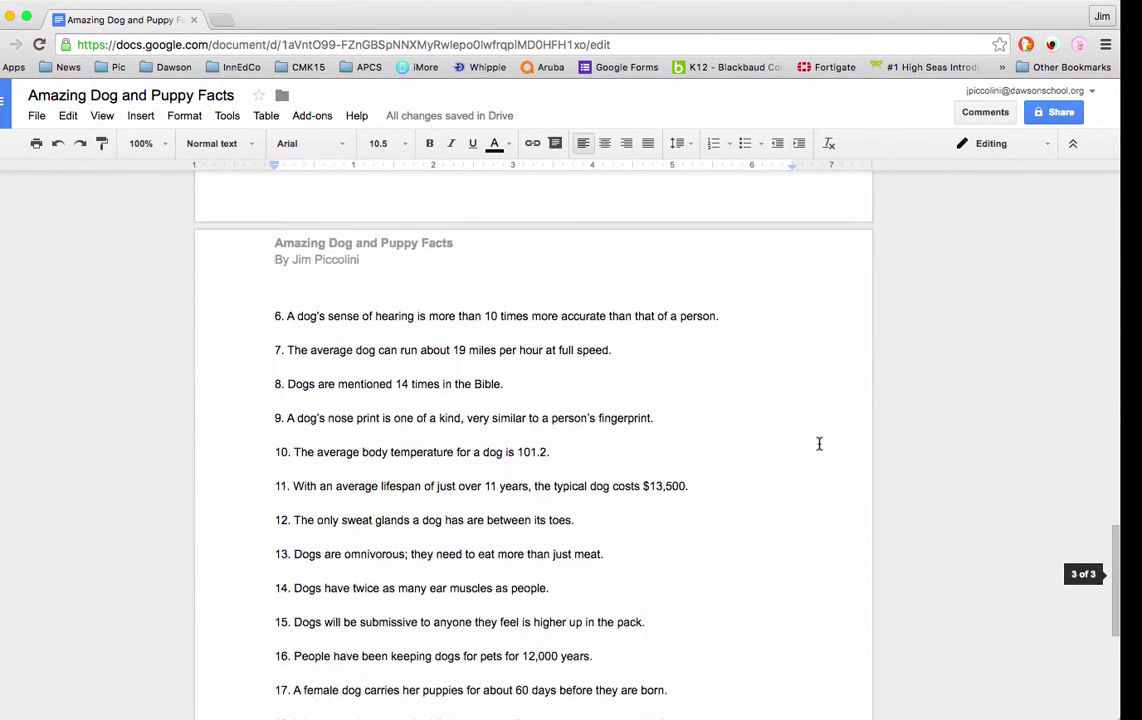
scroll(819, 443, down, 4)
scroll(819, 443, up, 9)
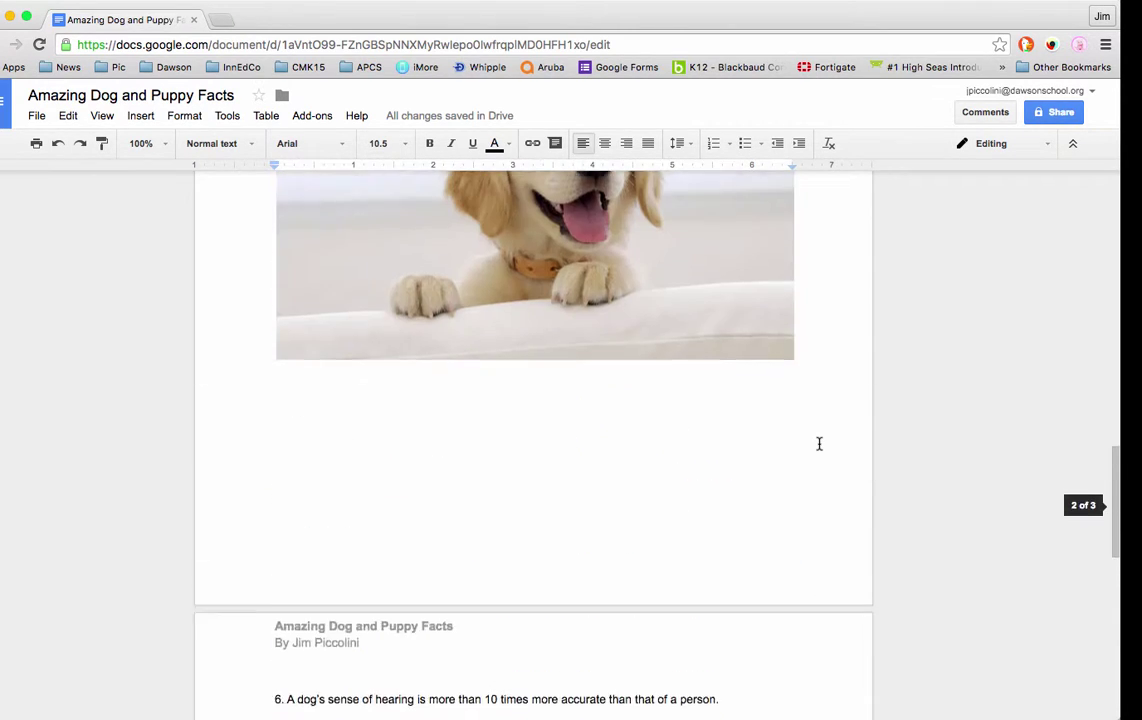
scroll(819, 443, up, 10)
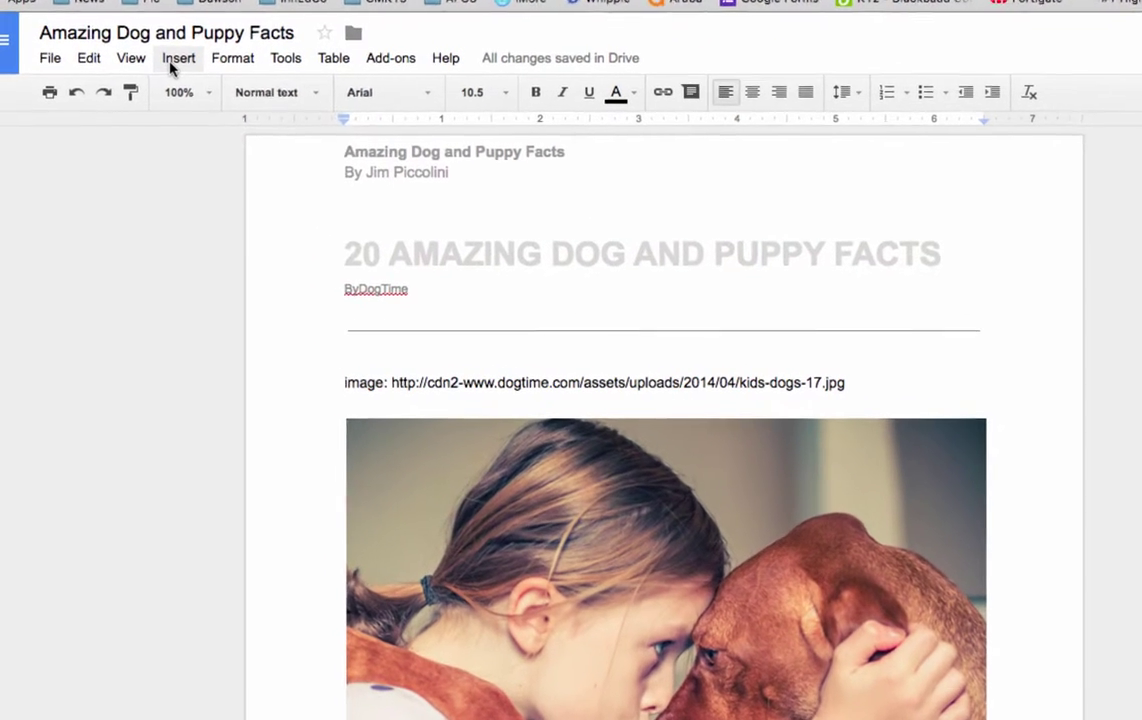
Add a page footer reading "Page" followed by an automatic page number that starts on the first page.
click(138, 118)
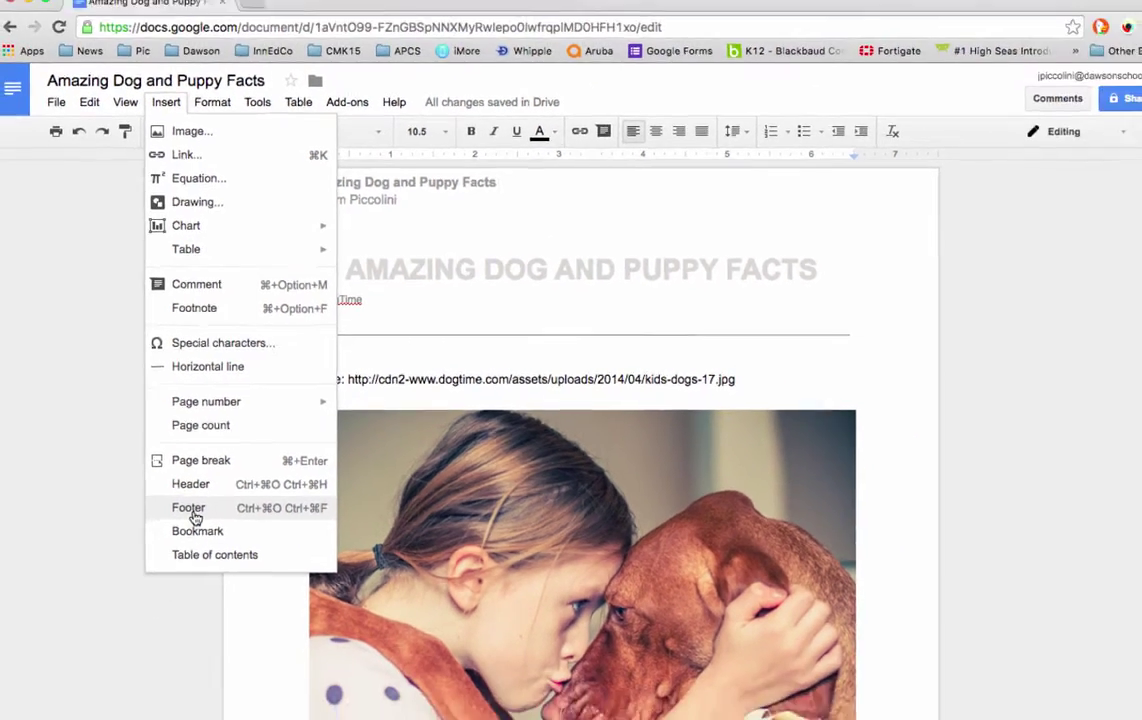
click(210, 538)
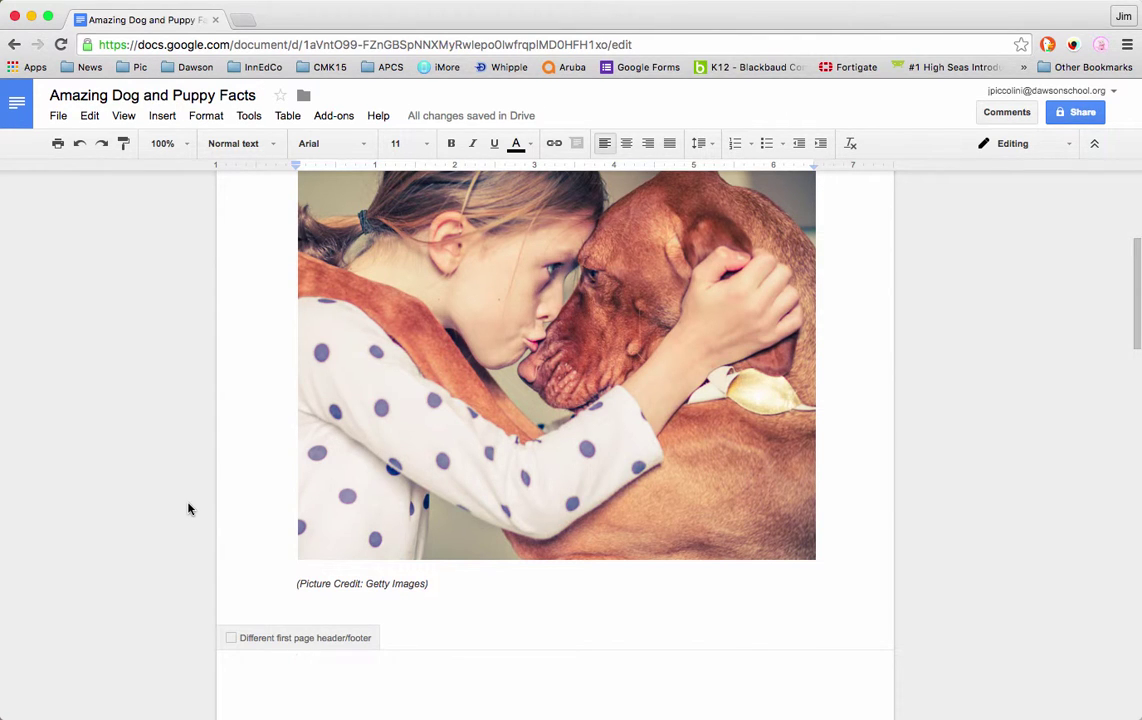
text(Page)
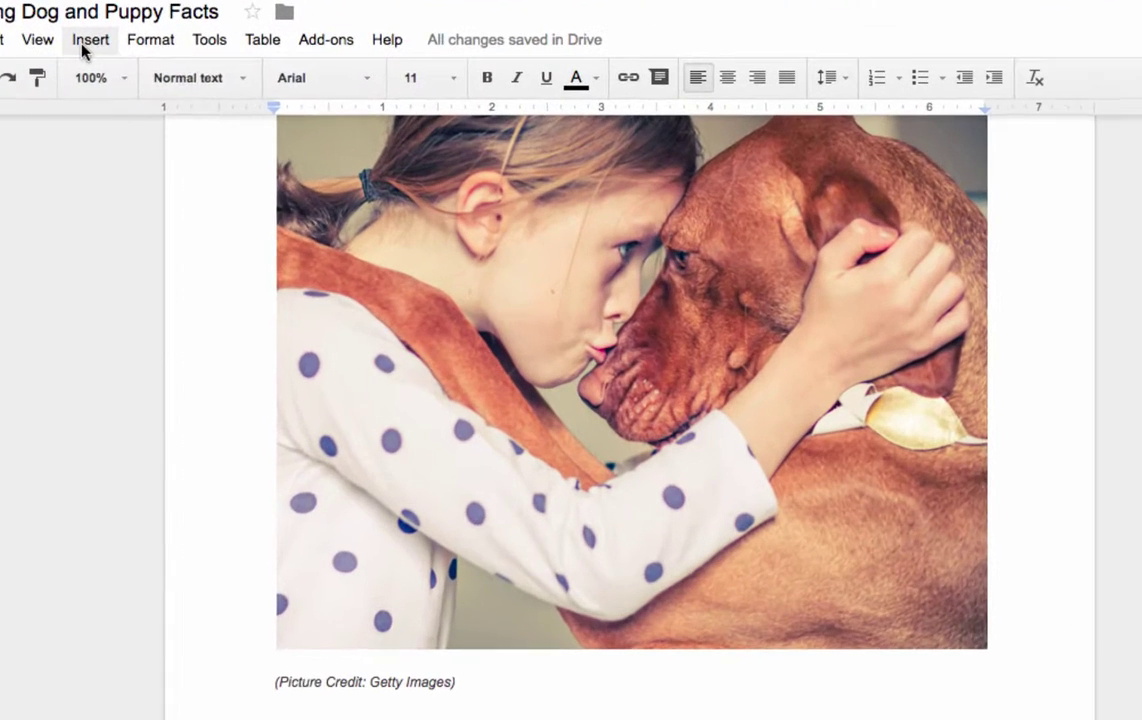
click(82, 45)
mouse_move(156, 427)
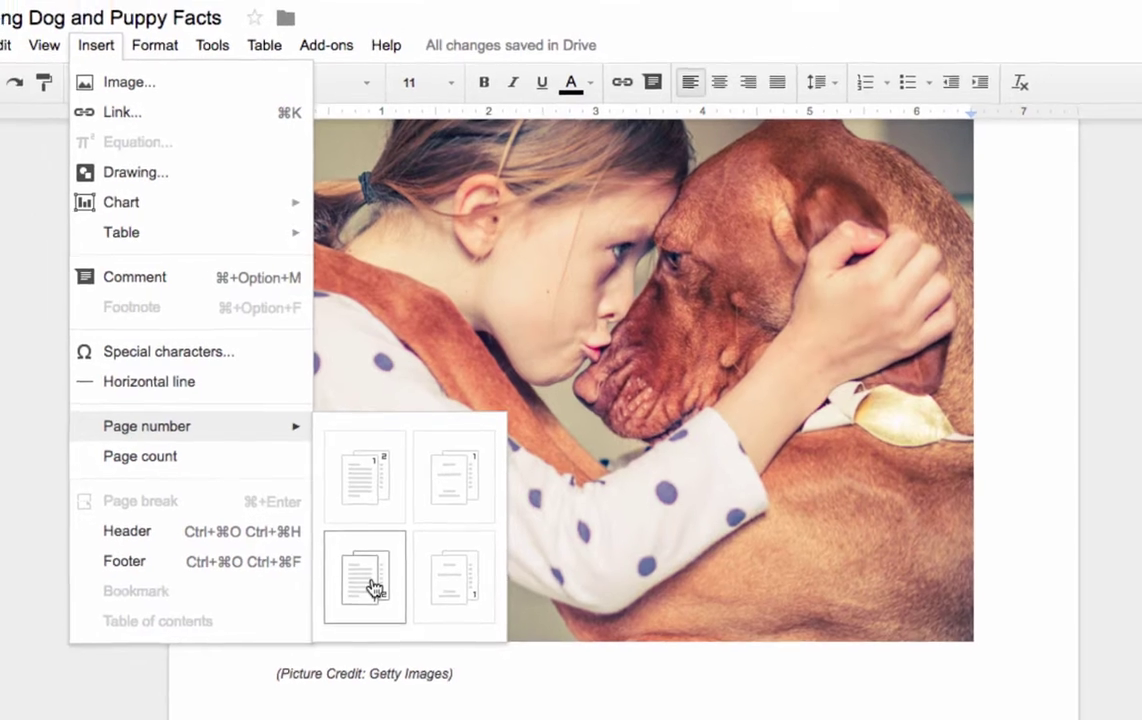
click(370, 587)
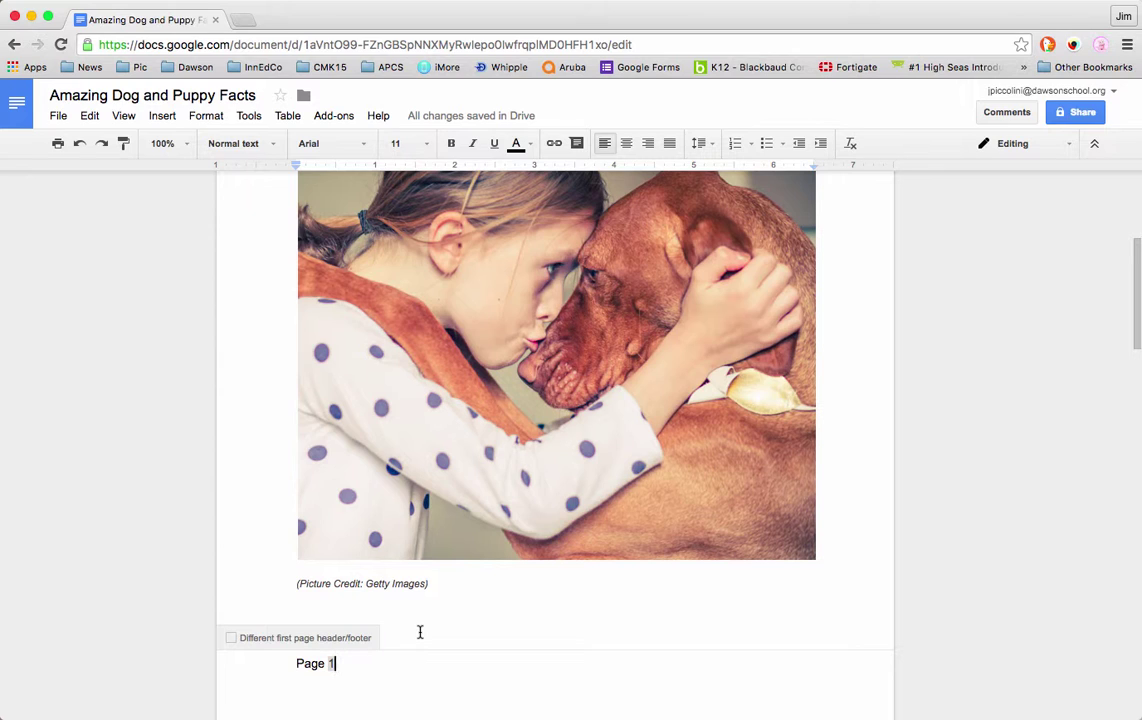
Extend the footer with "of" and the automatic page count after the page number, and return to the document body.
text(o)
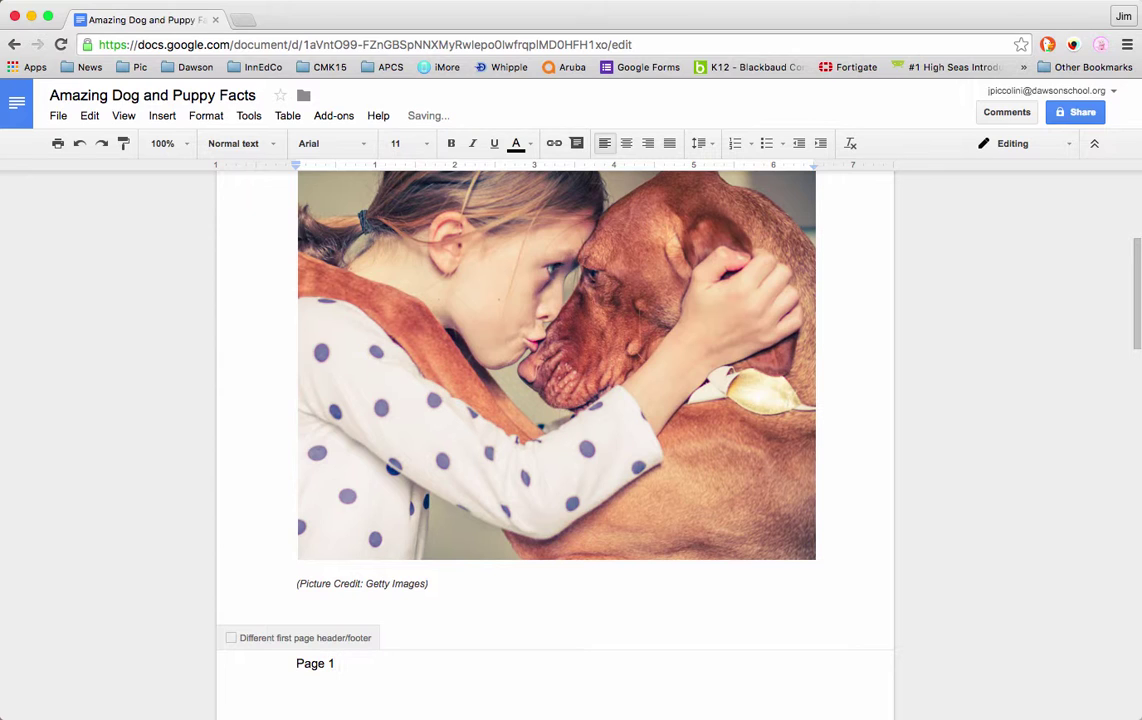
text(f)
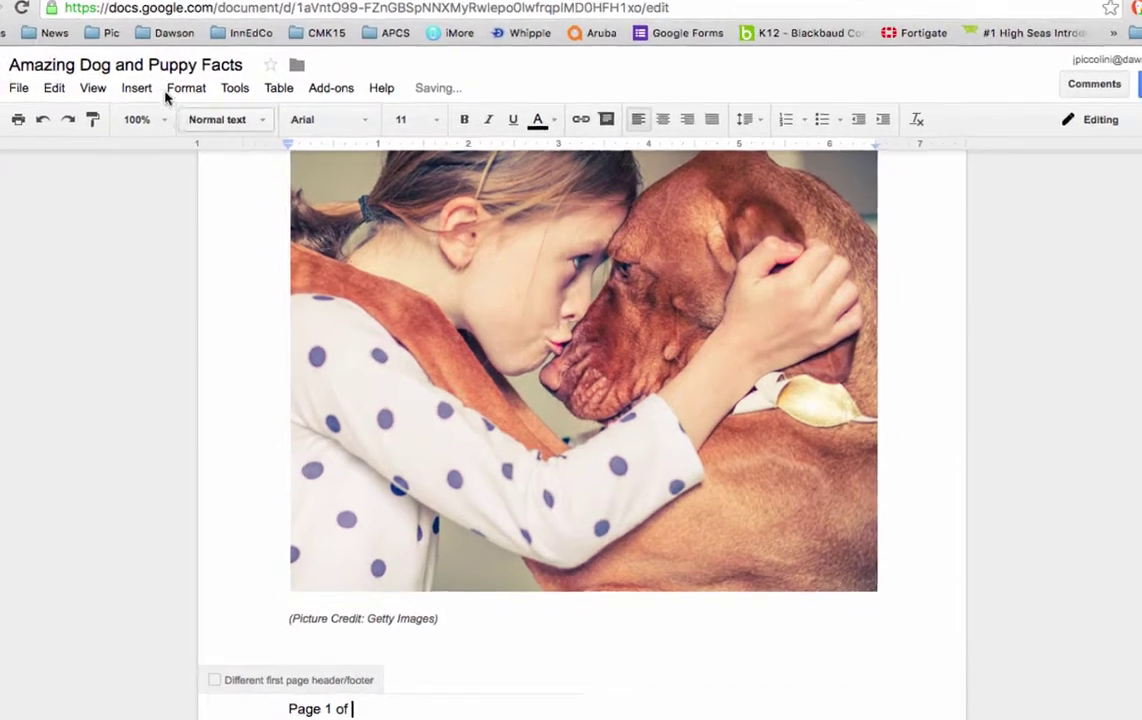
click(162, 115)
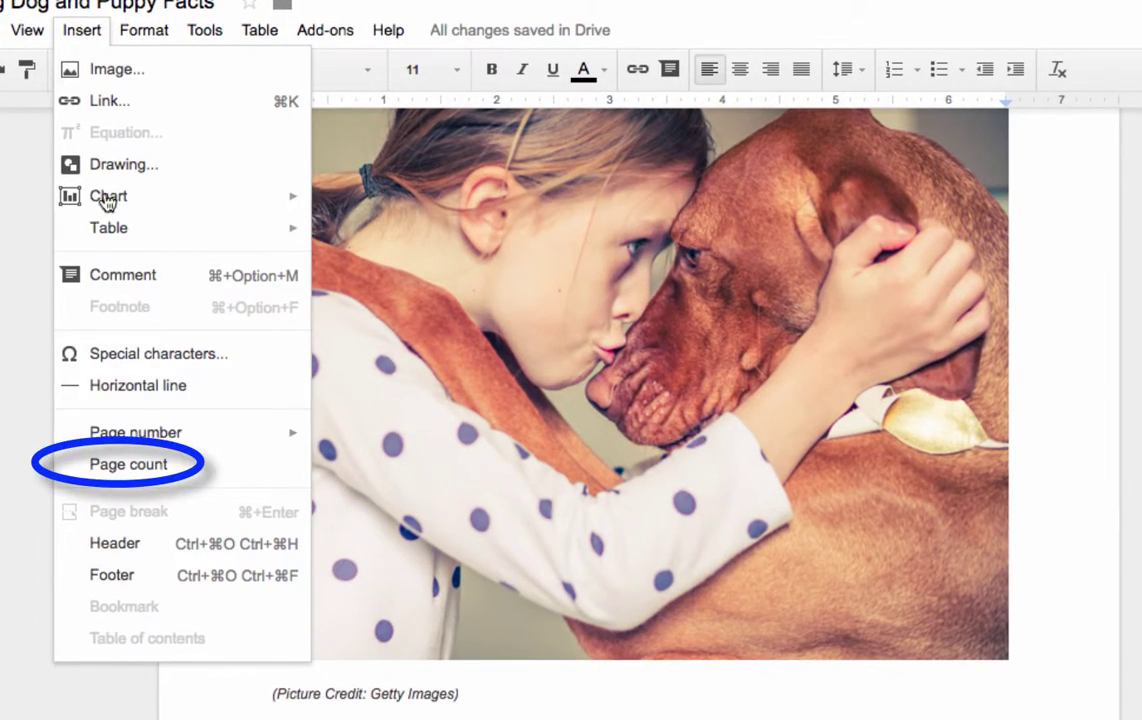
click(150, 460)
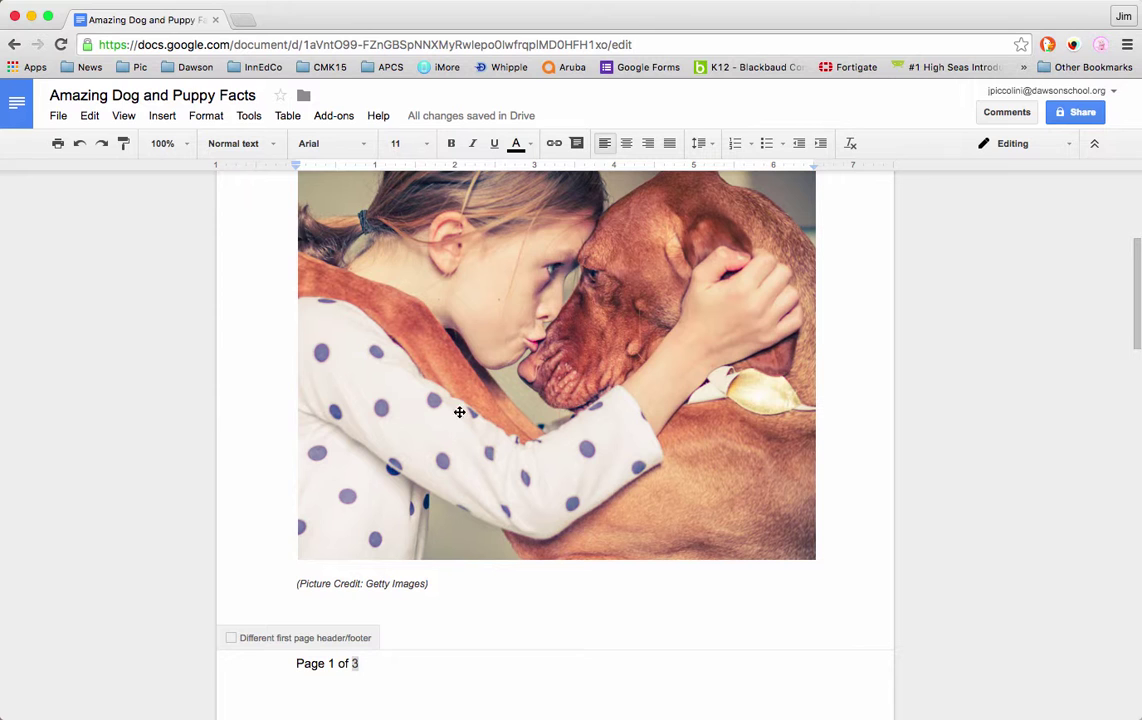
click(852, 551)
Review the footer's page numbering across the document's pages.
scroll(852, 551, down, 4)
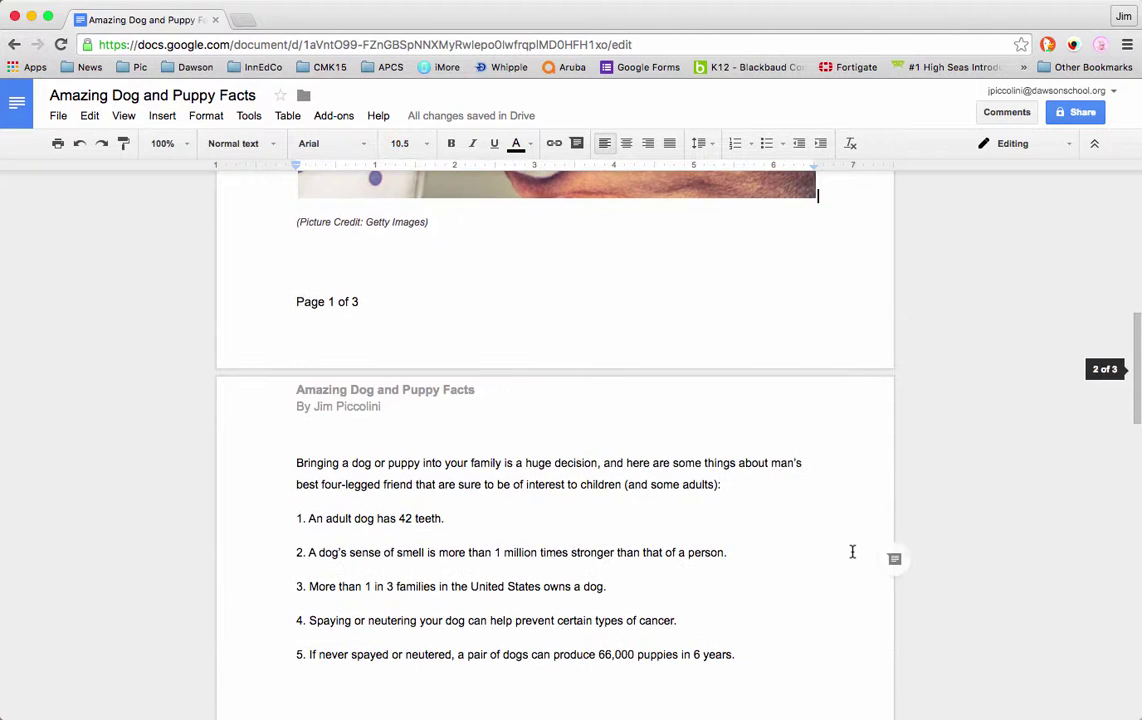
scroll(852, 551, down, 10)
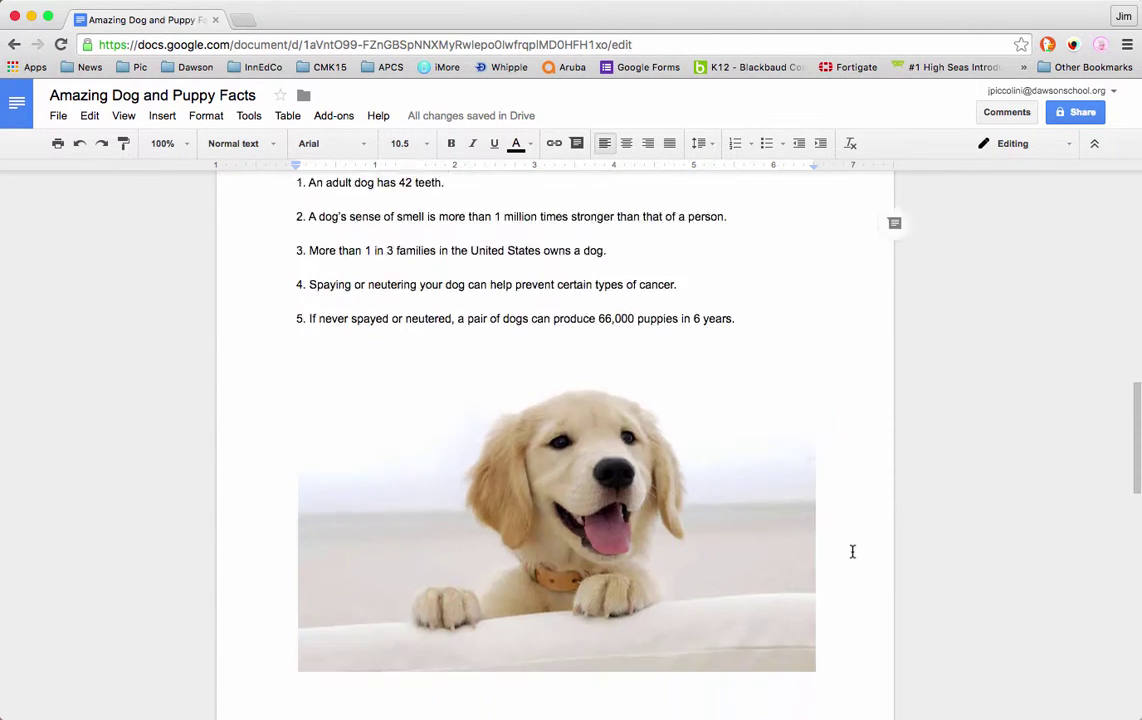
scroll(852, 551, down, 6)
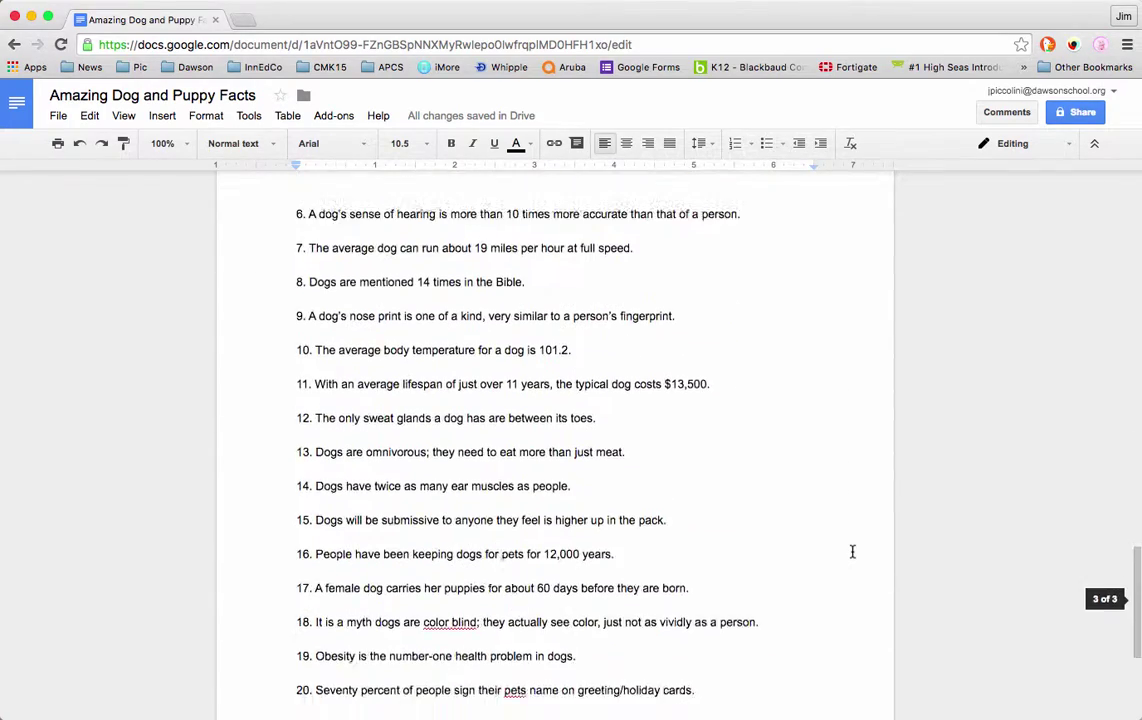
scroll(852, 551, up, 12)
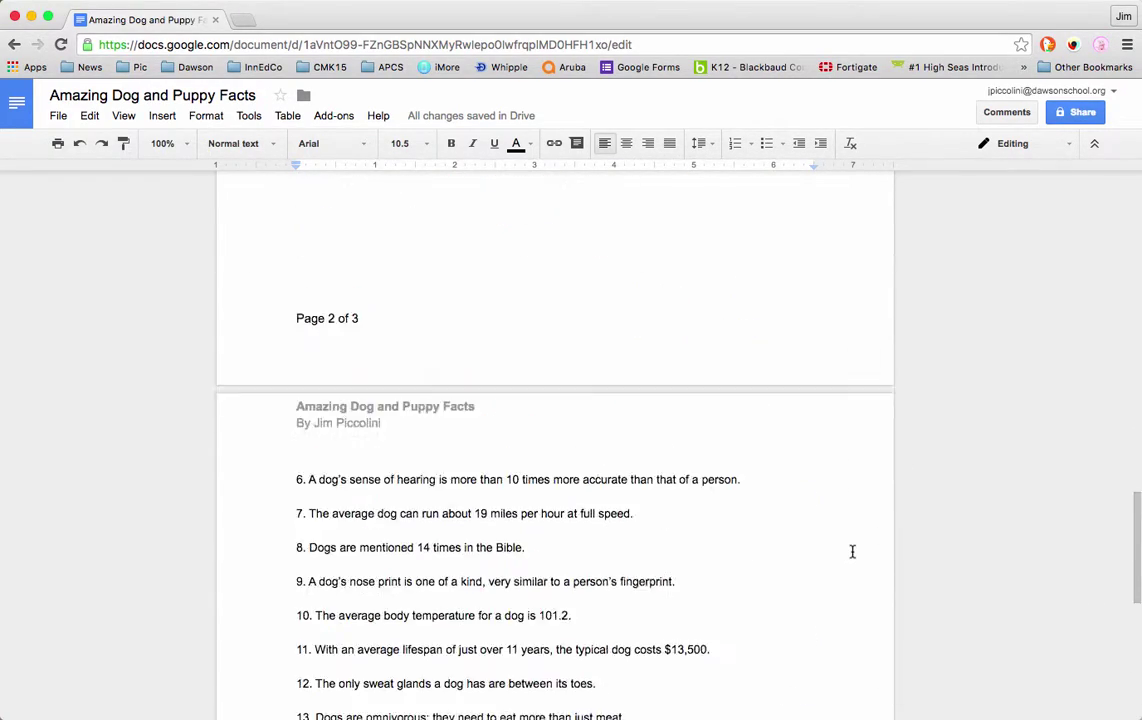